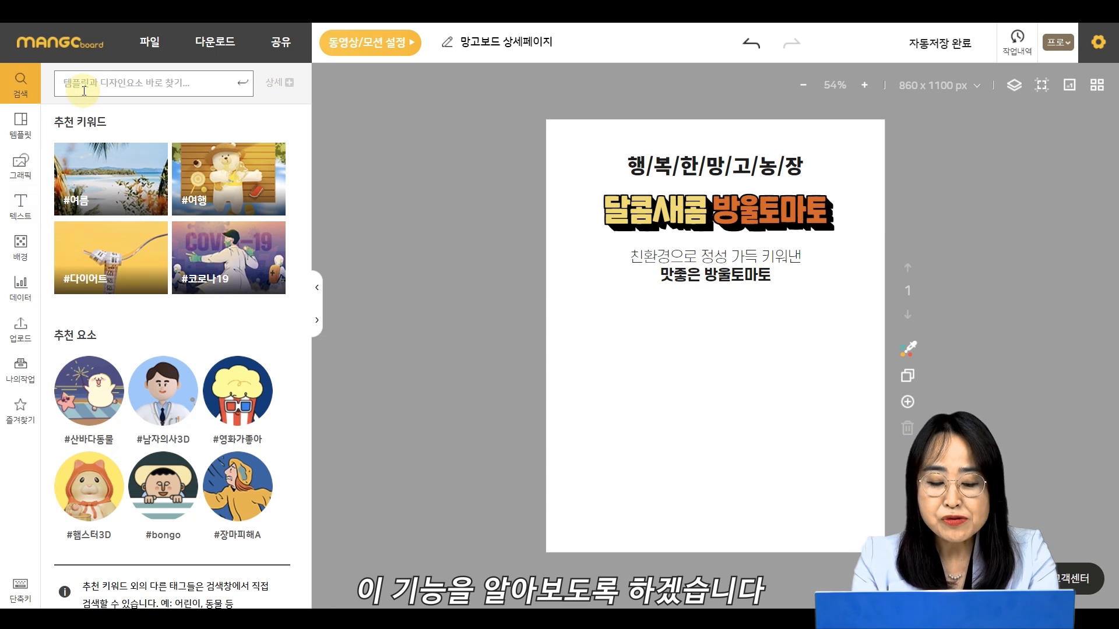
- Search the design elements for "풍선" and narrow the results to photos
{"action": "type", "text": "풍선"}
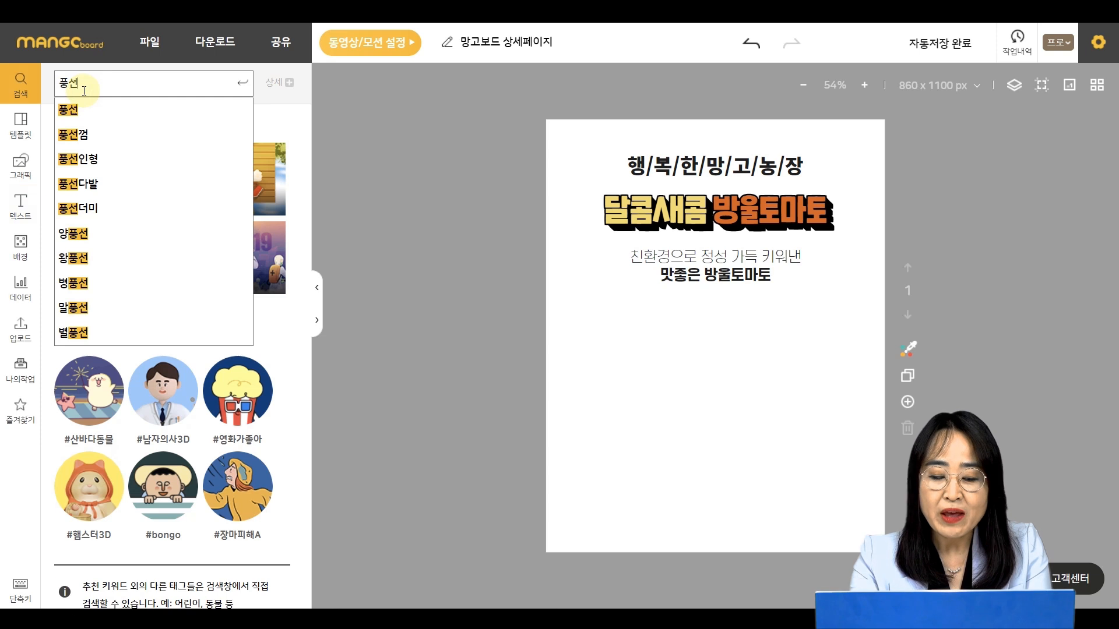
{"action": "key", "text": "Return"}
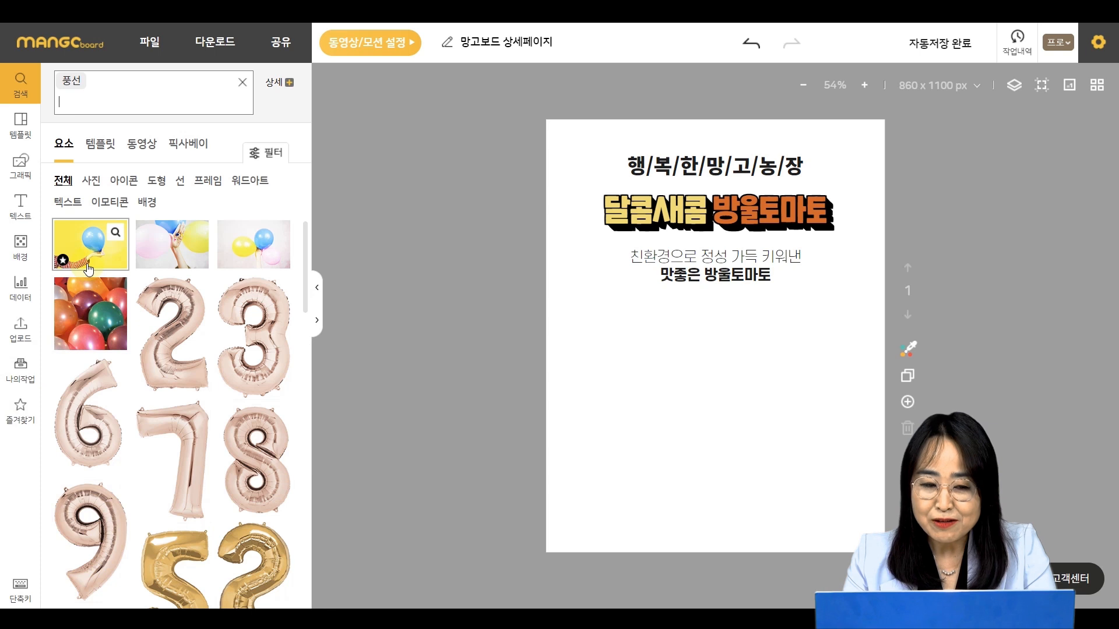
{"action": "left_click", "coordinate": [91, 181]}
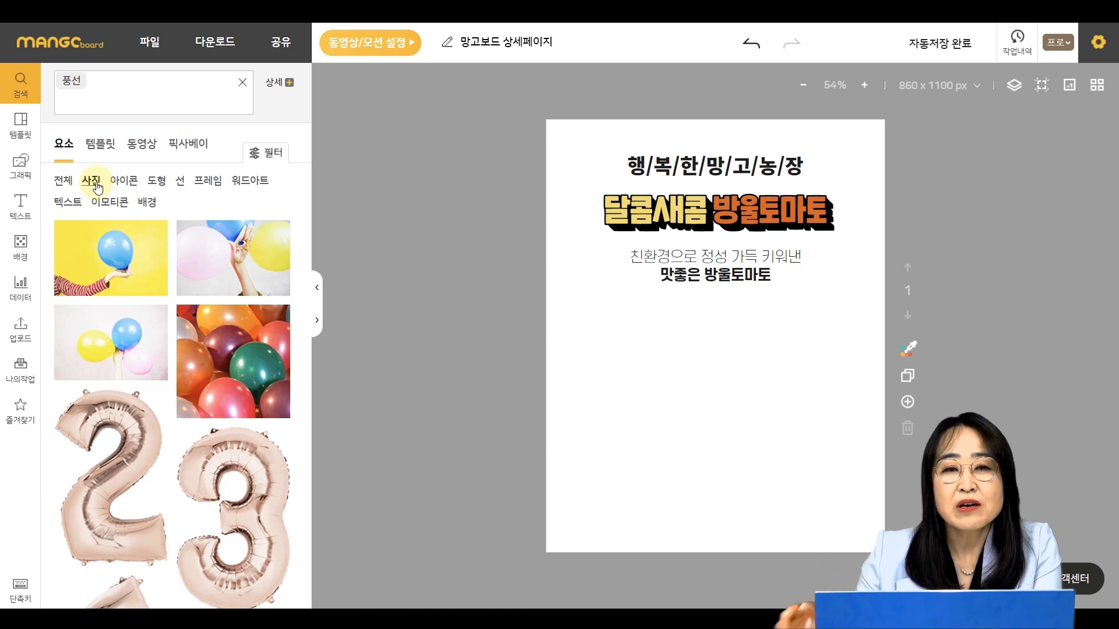
{"action": "key", "text": "ctrl"}
{"action": "key", "text": "ctrl"}
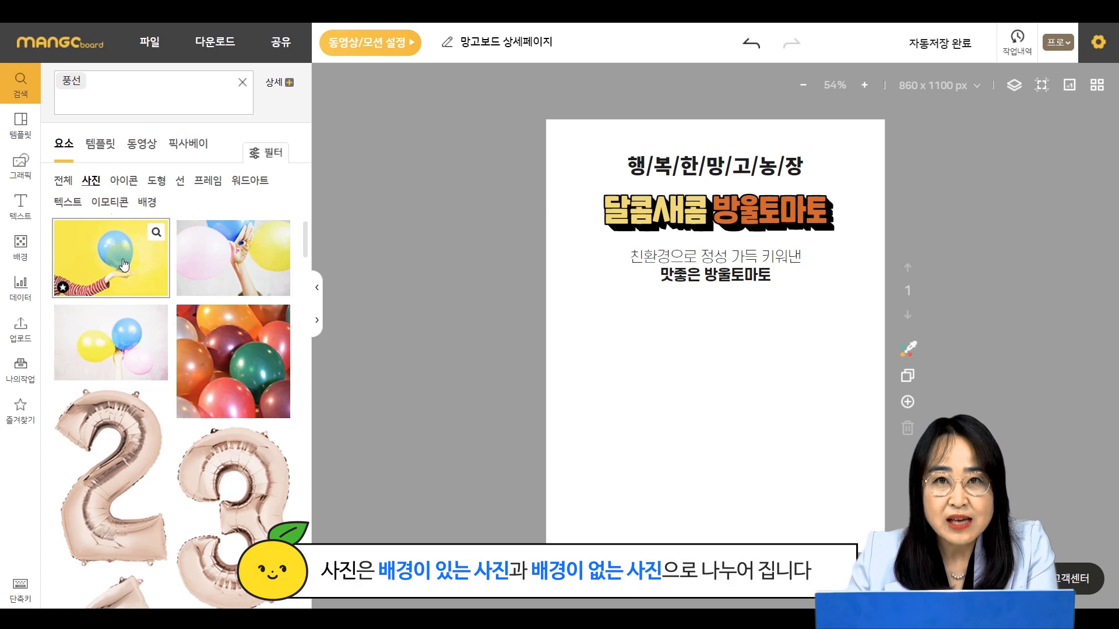
{"action": "left_click", "coordinate": [104, 444]}
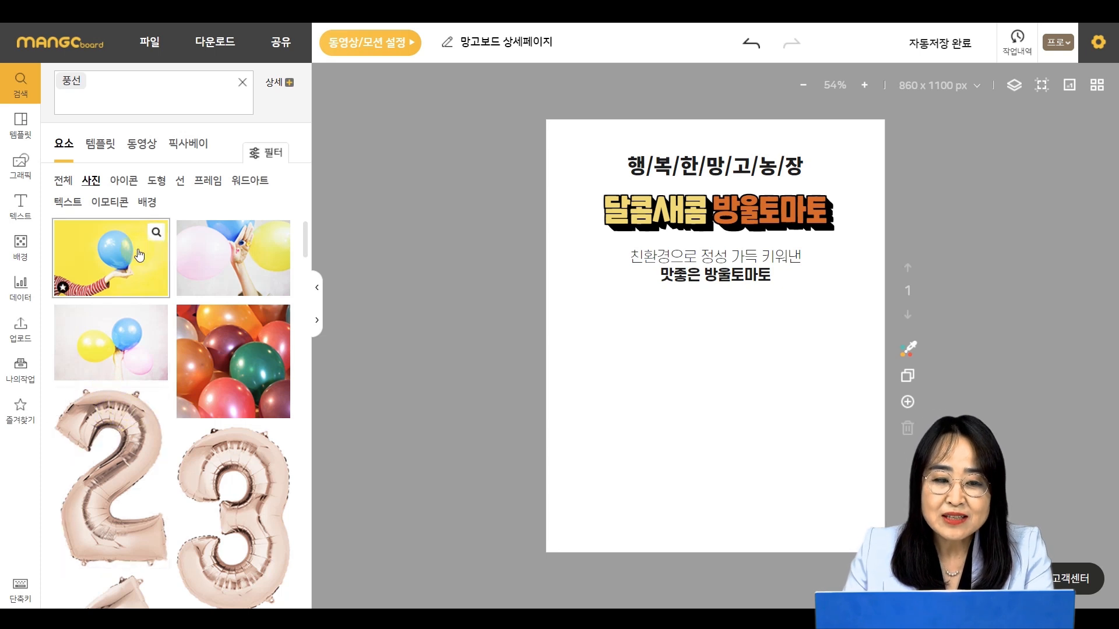
- Insert the photo of a hand holding a blue balloon on yellow and place it below the page's text
{"action": "left_click", "coordinate": [124, 267]}
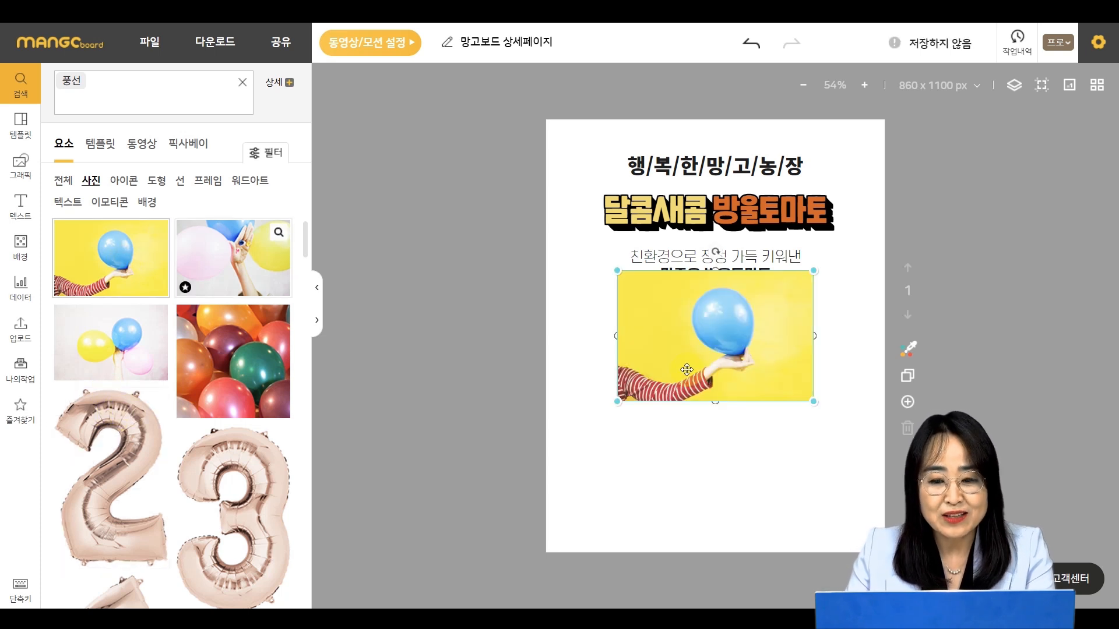
{"action": "left_click_drag", "start_coordinate": [700, 349], "coordinate": [699, 436]}
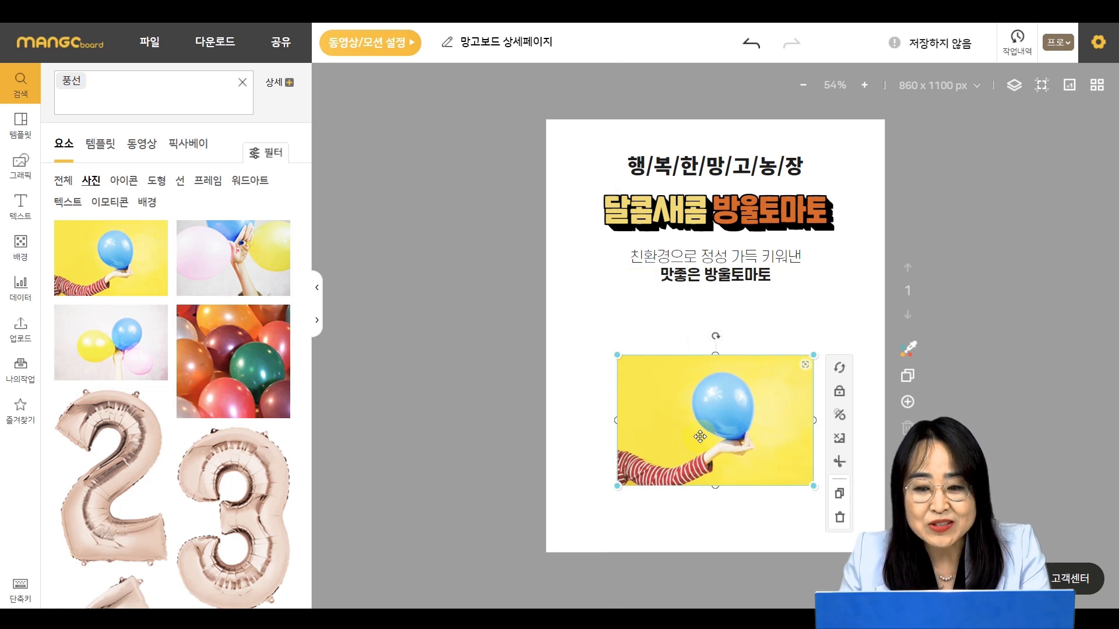
{"action": "left_click_drag", "start_coordinate": [731, 434], "coordinate": [712, 402]}
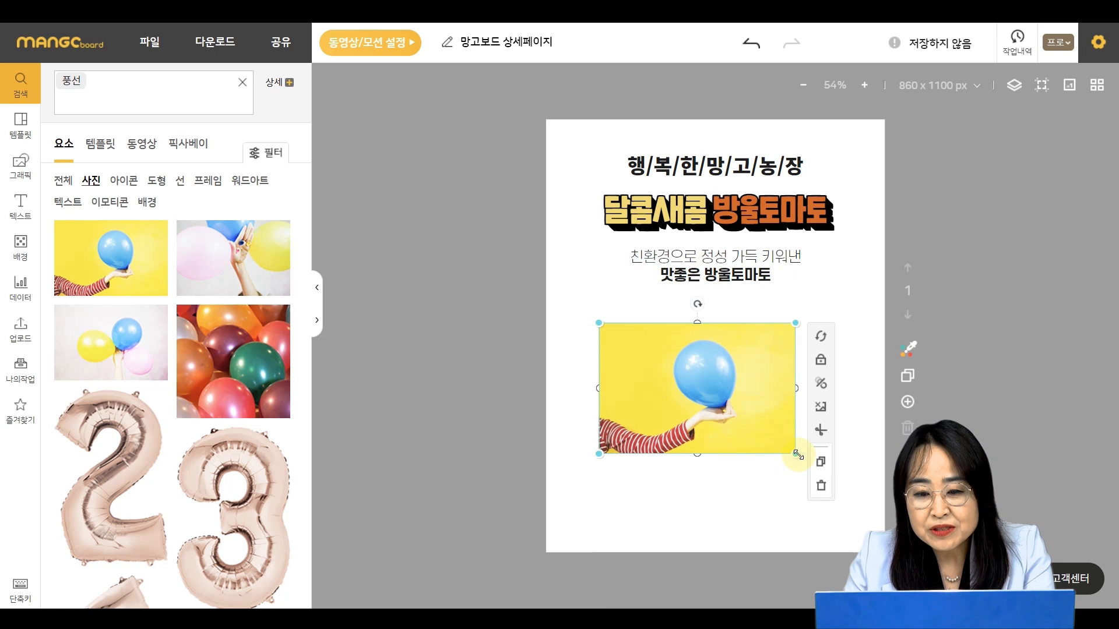
- Resize the balloon photo below the text, stretching its width slightly and scaling it down proportionally
{"action": "left_click_drag", "start_coordinate": [796, 454], "coordinate": [834, 531]}
{"action": "left_click_drag", "start_coordinate": [742, 423], "coordinate": [737, 443]}
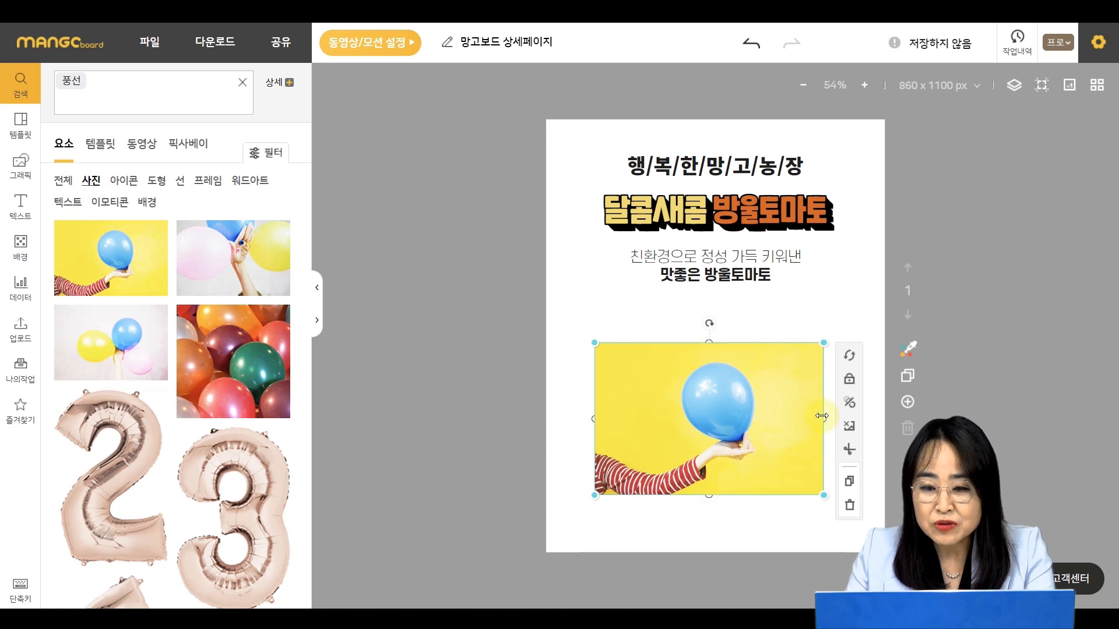
{"action": "mouse_move", "coordinate": [822, 416]}
{"action": "left_mouse_down"}
{"action": "mouse_move", "coordinate": [717, 417]}
{"action": "mouse_move", "coordinate": [880, 423]}
{"action": "mouse_move", "coordinate": [698, 424]}
{"action": "mouse_move", "coordinate": [774, 424]}
{"action": "mouse_move", "coordinate": [708, 424]}
{"action": "mouse_move", "coordinate": [815, 441]}
{"action": "mouse_move", "coordinate": [735, 433]}
{"action": "mouse_move", "coordinate": [836, 433]}
{"action": "left_mouse_up"}
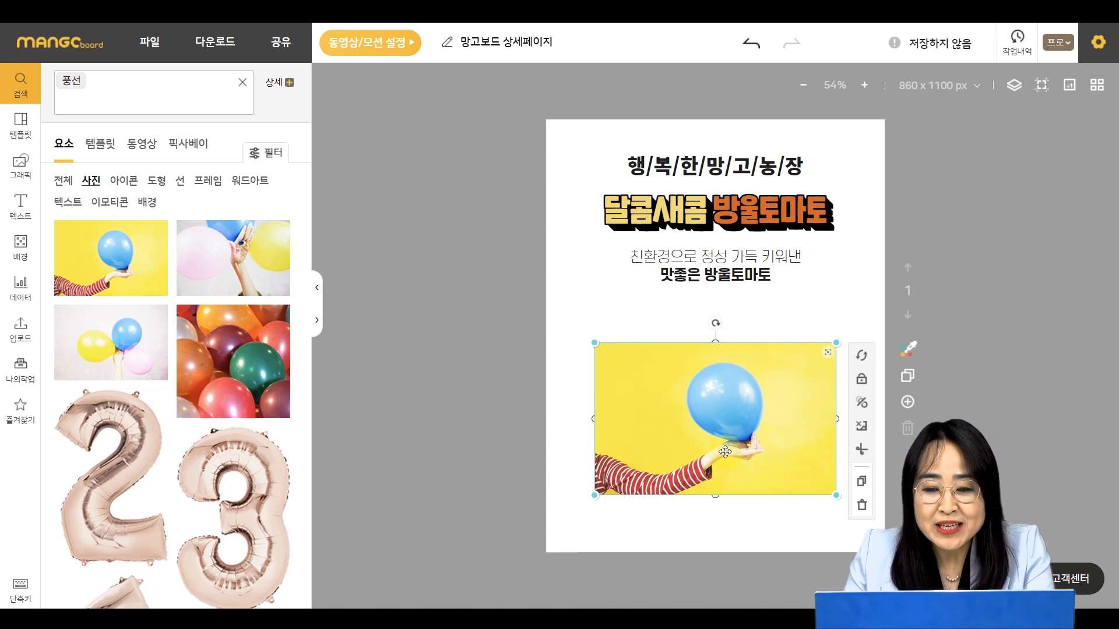
{"action": "left_click_drag", "start_coordinate": [836, 495], "coordinate": [786, 484]}
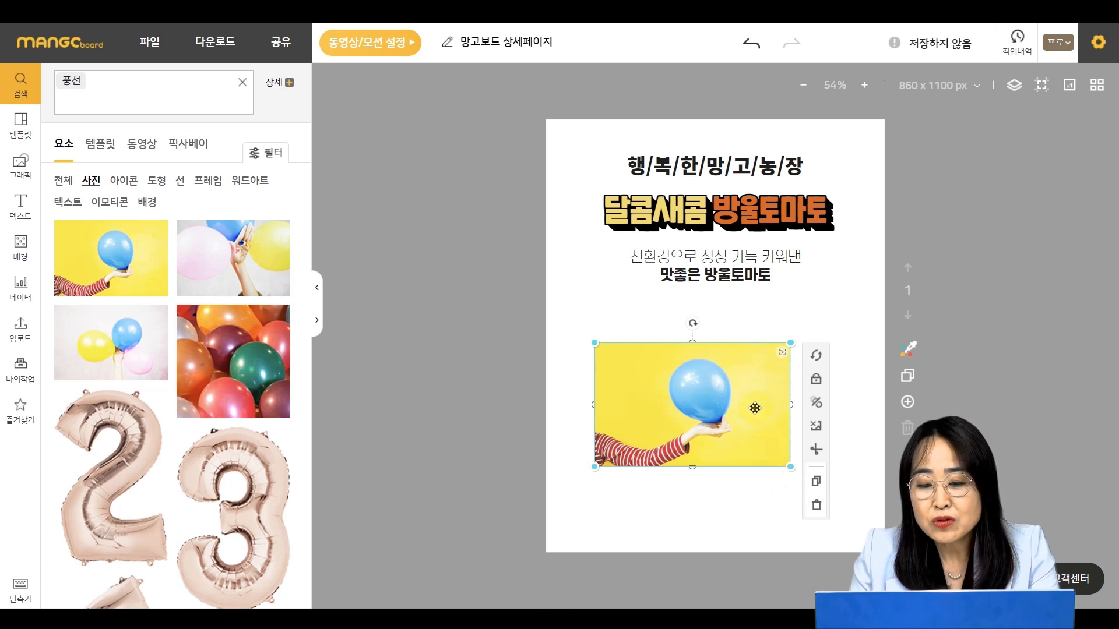
- Crop the balloon photo closely around the balloon and hand, to about 281 by 302 px
{"action": "left_click", "coordinate": [815, 452]}
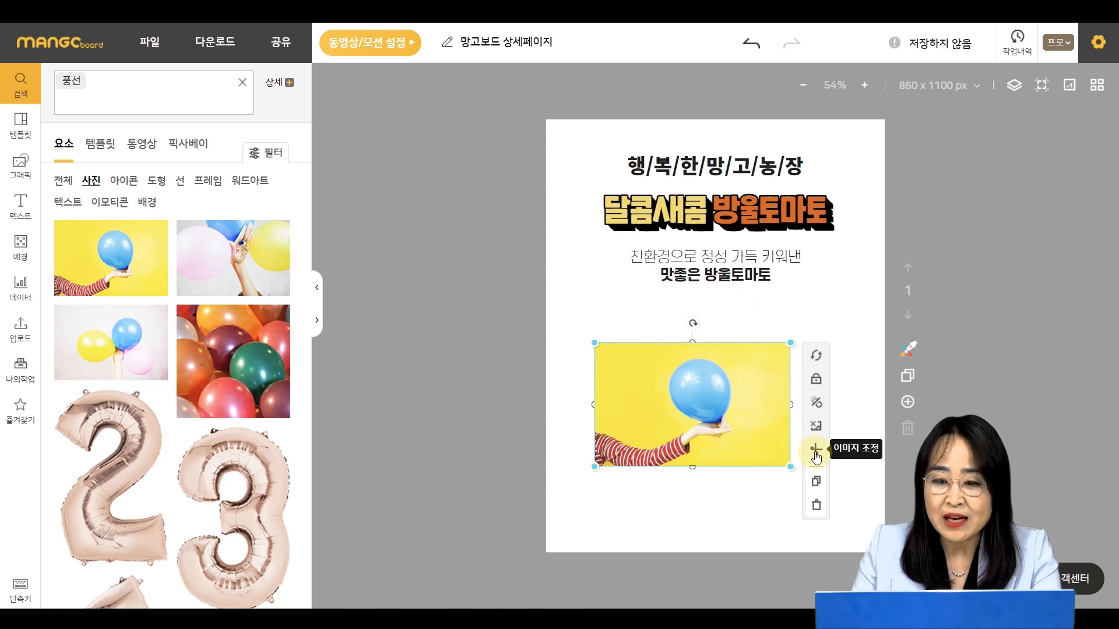
{"action": "left_click", "coordinate": [816, 450]}
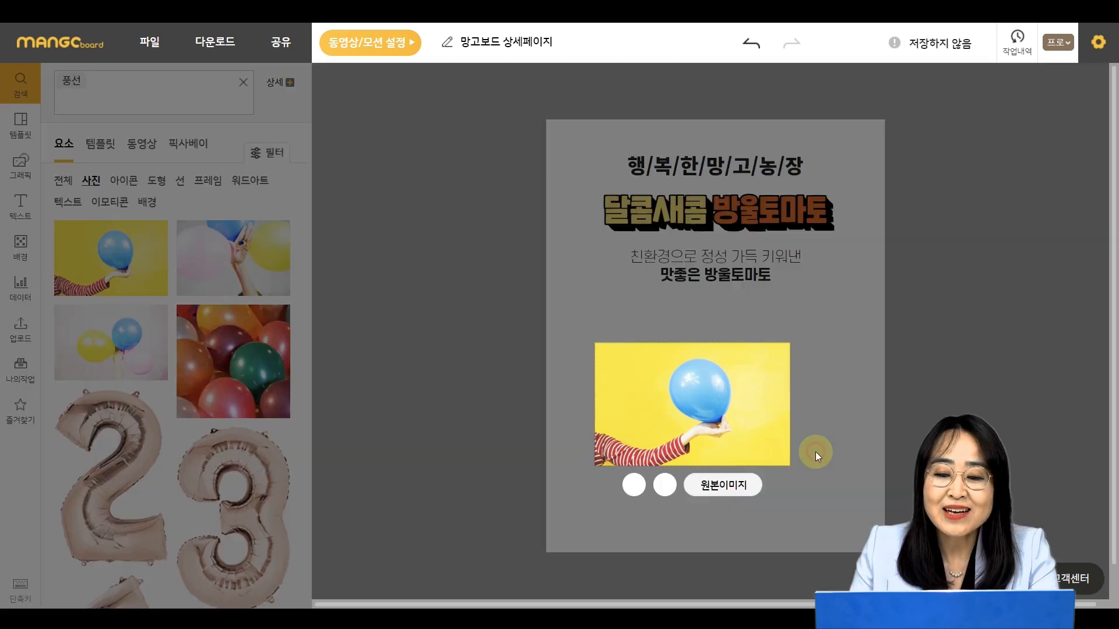
{"action": "left_click_drag", "start_coordinate": [787, 463], "coordinate": [753, 461]}
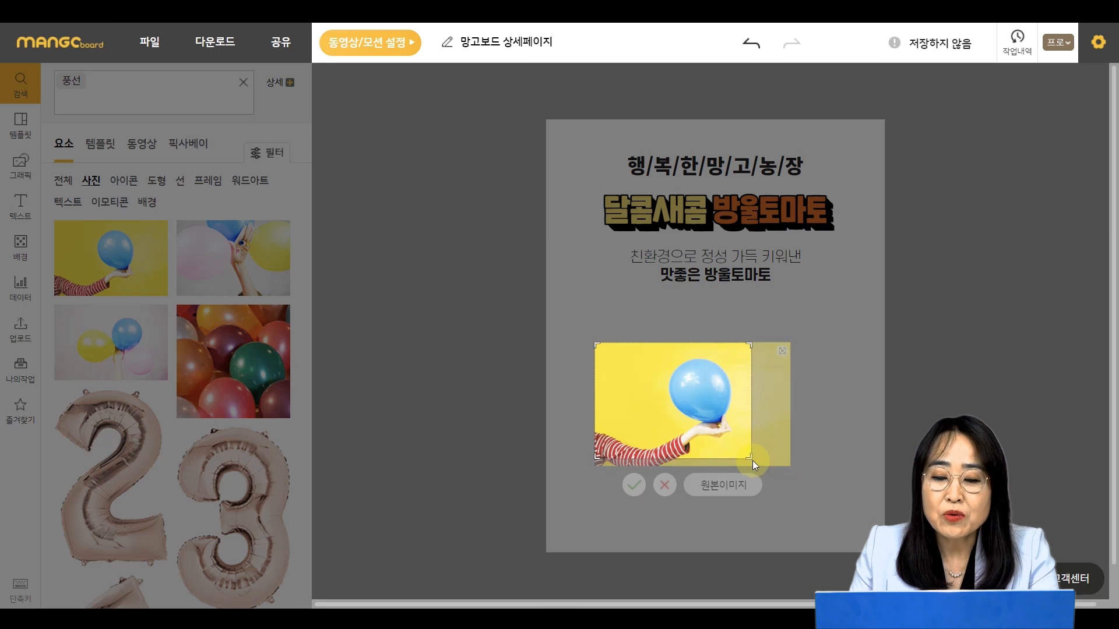
{"action": "left_click_drag", "start_coordinate": [603, 456], "coordinate": [641, 463]}
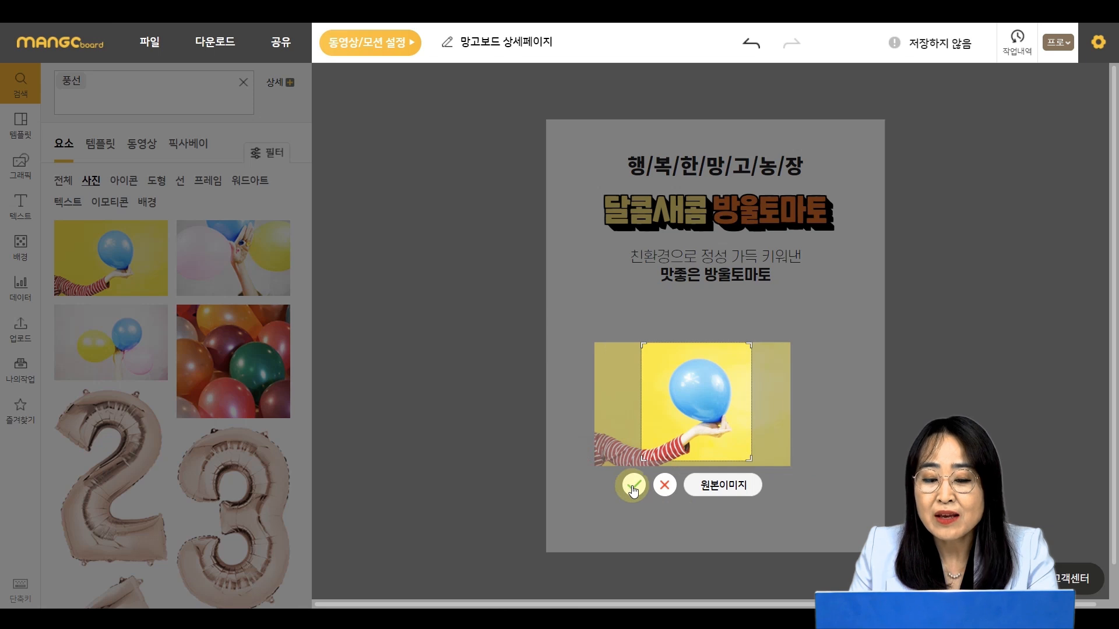
{"action": "left_click", "coordinate": [633, 485]}
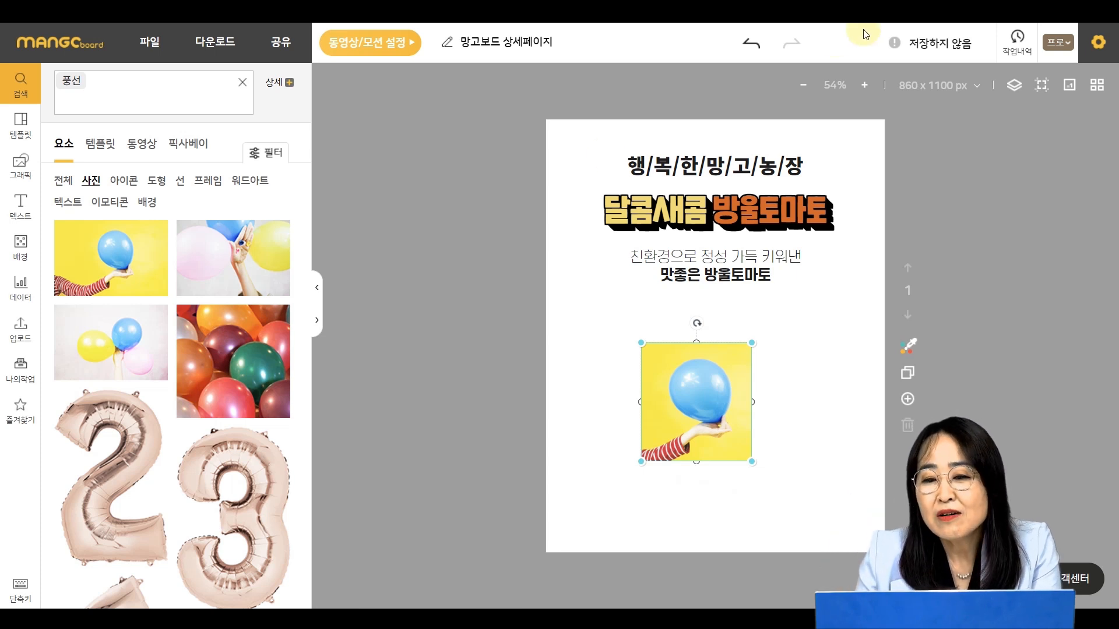
- Undo the crop of the balloon photo and redo it
{"action": "key", "text": "ctrl"}
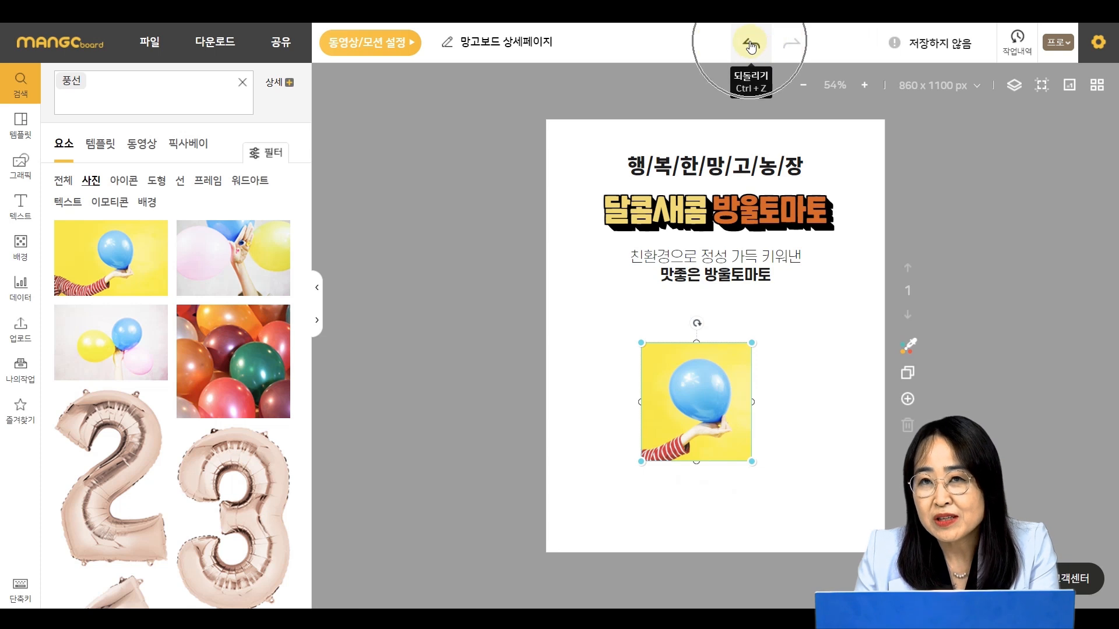
{"action": "left_click", "coordinate": [750, 46]}
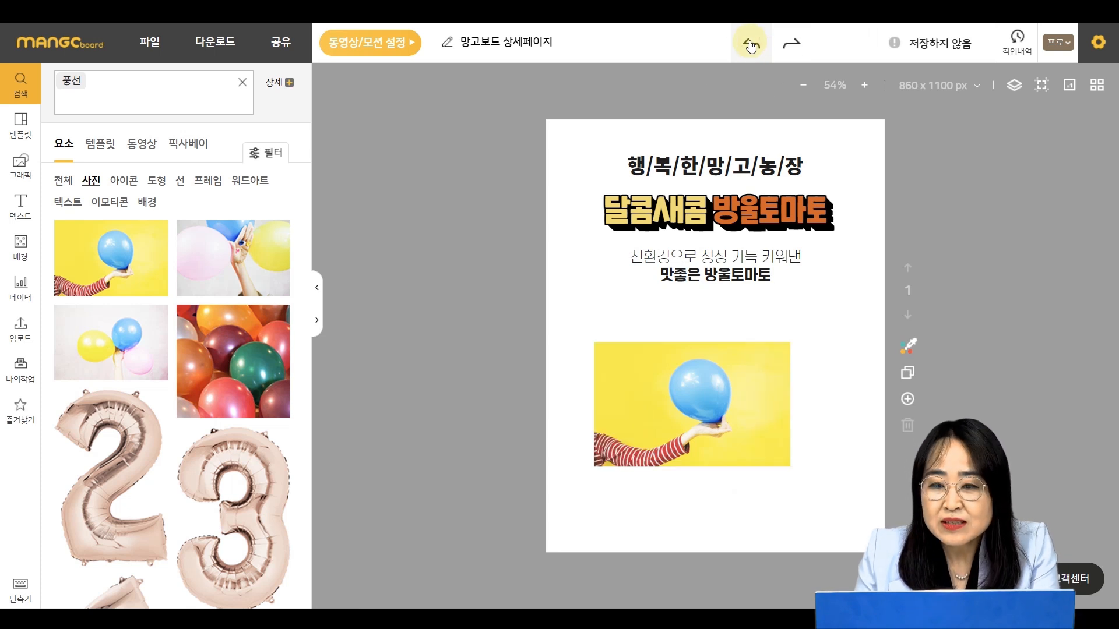
{"action": "left_click", "coordinate": [794, 46]}
- Restore the balloon photo to its original uncropped image and move it slightly up toward the page's center
{"action": "left_click", "coordinate": [706, 405]}
{"action": "left_click", "coordinate": [706, 405]}
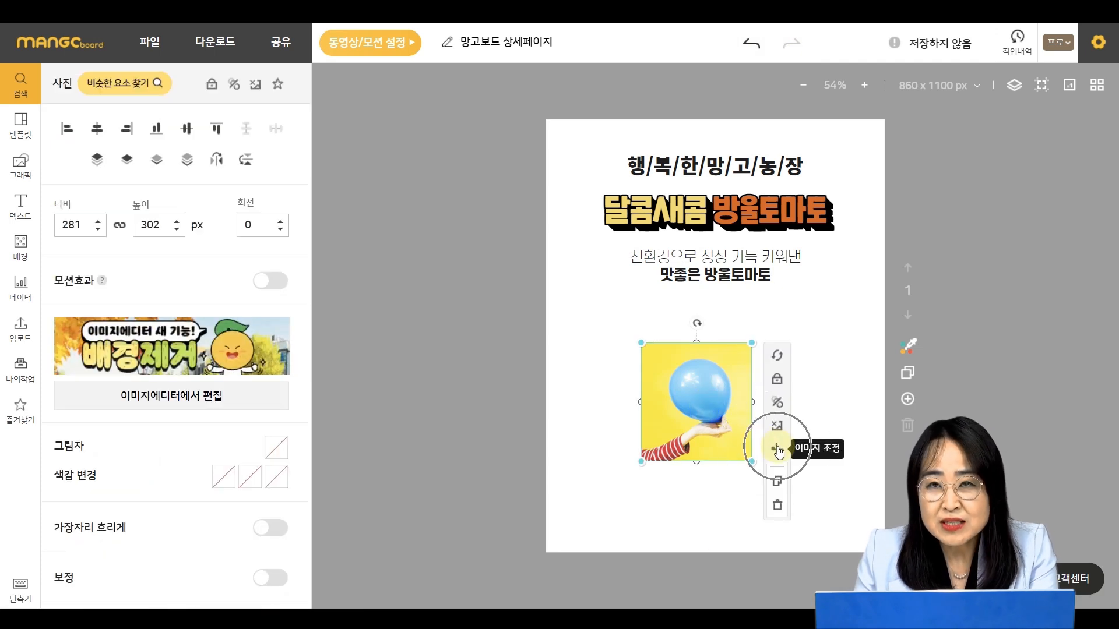
{"action": "left_click", "coordinate": [776, 450]}
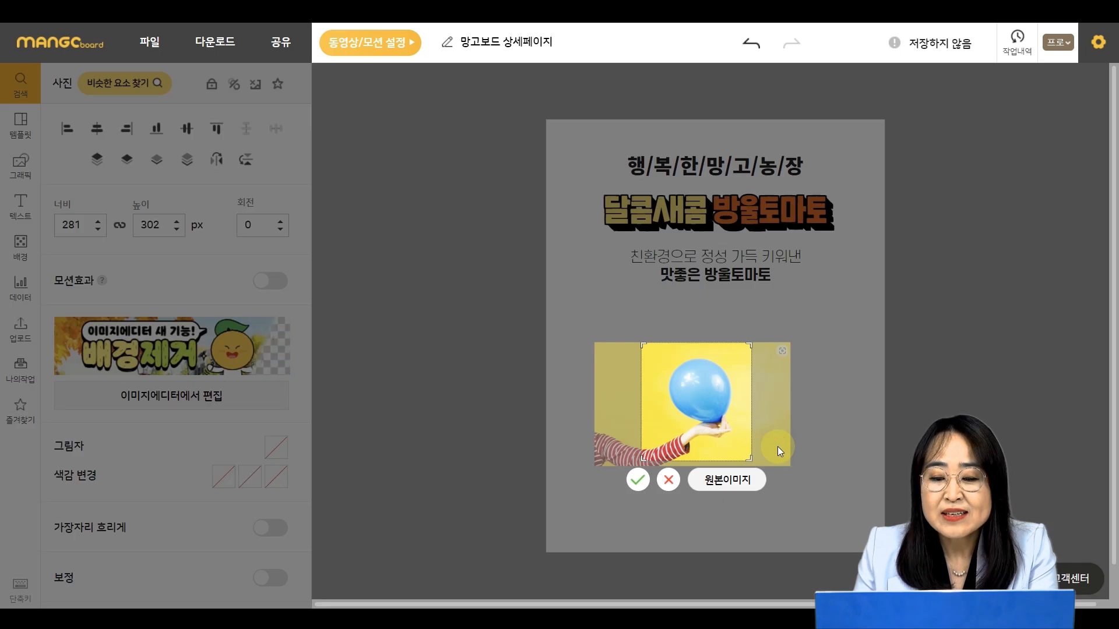
{"action": "left_click", "coordinate": [736, 489]}
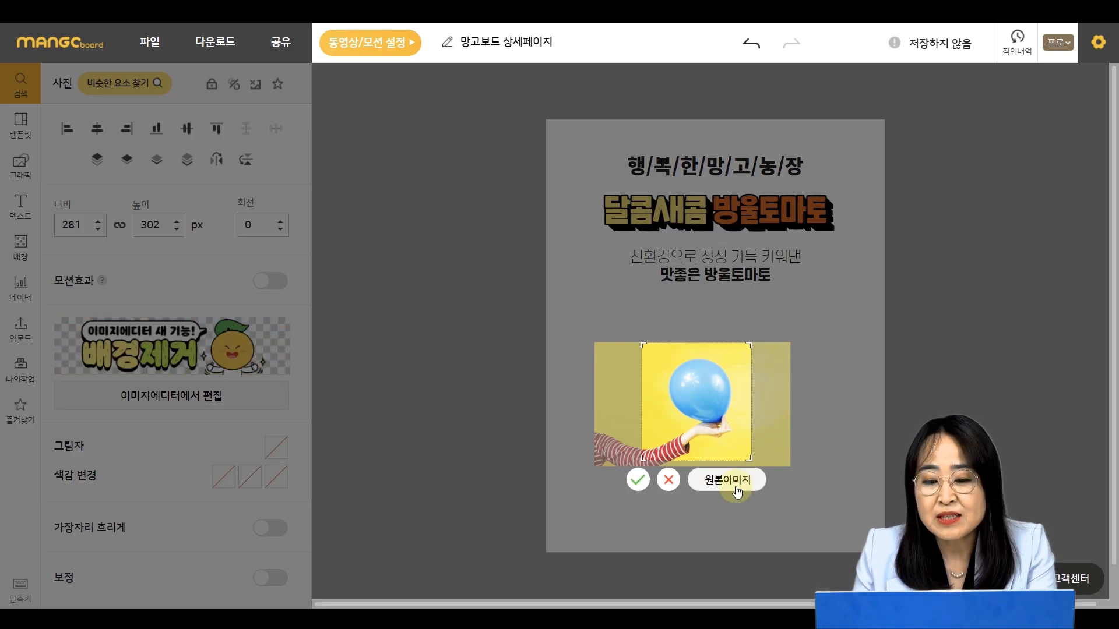
{"action": "left_click", "coordinate": [736, 489]}
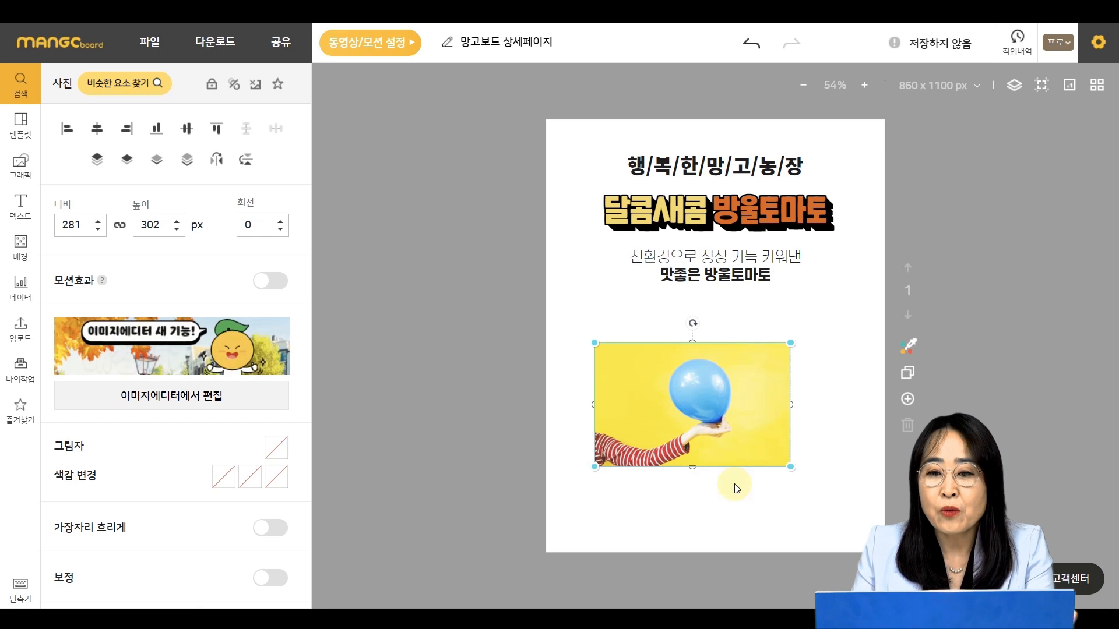
{"action": "left_click", "coordinate": [774, 512]}
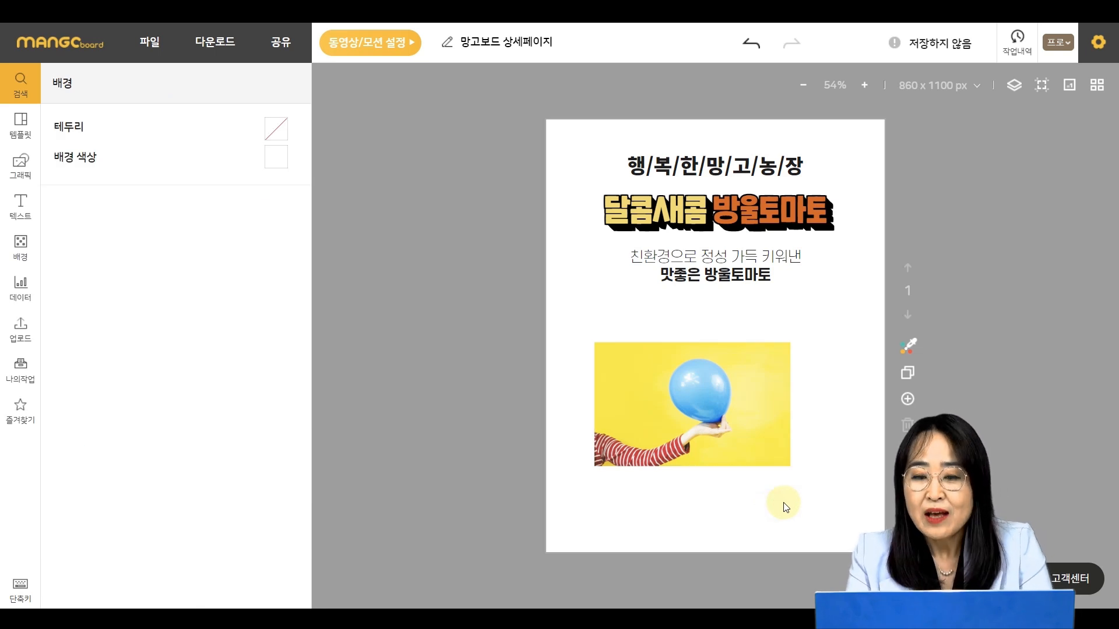
{"action": "left_click_drag", "start_coordinate": [652, 418], "coordinate": [667, 405]}
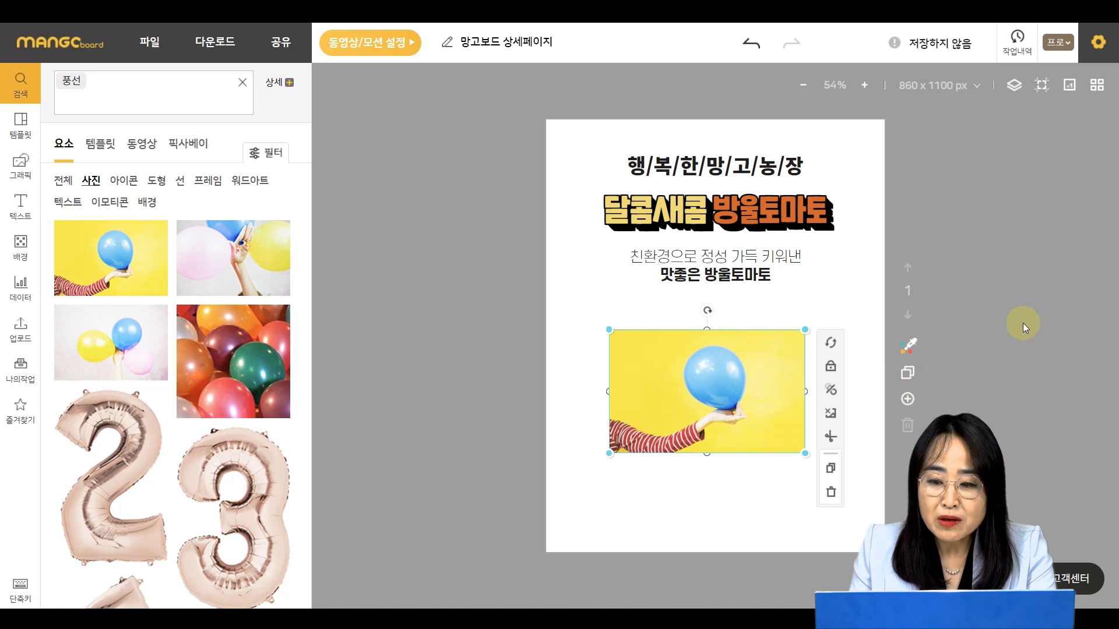
- Add a blank second page and search the design elements for "방울토마토"
{"action": "left_click", "coordinate": [908, 401]}
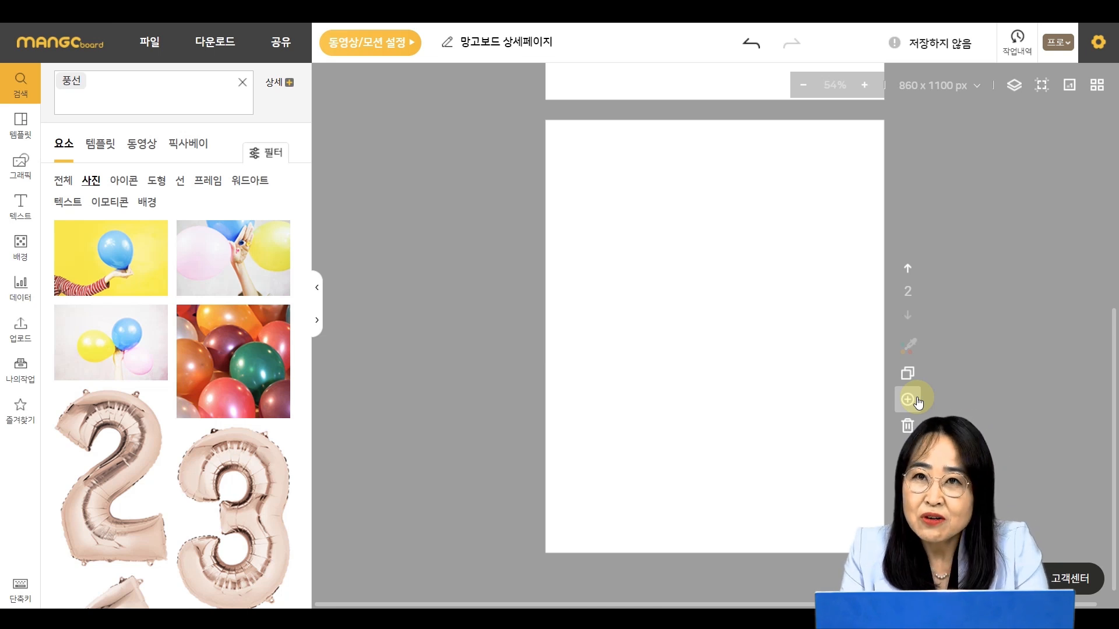
{"action": "left_click", "coordinate": [243, 88]}
{"action": "type", "text": "방울토마토"}
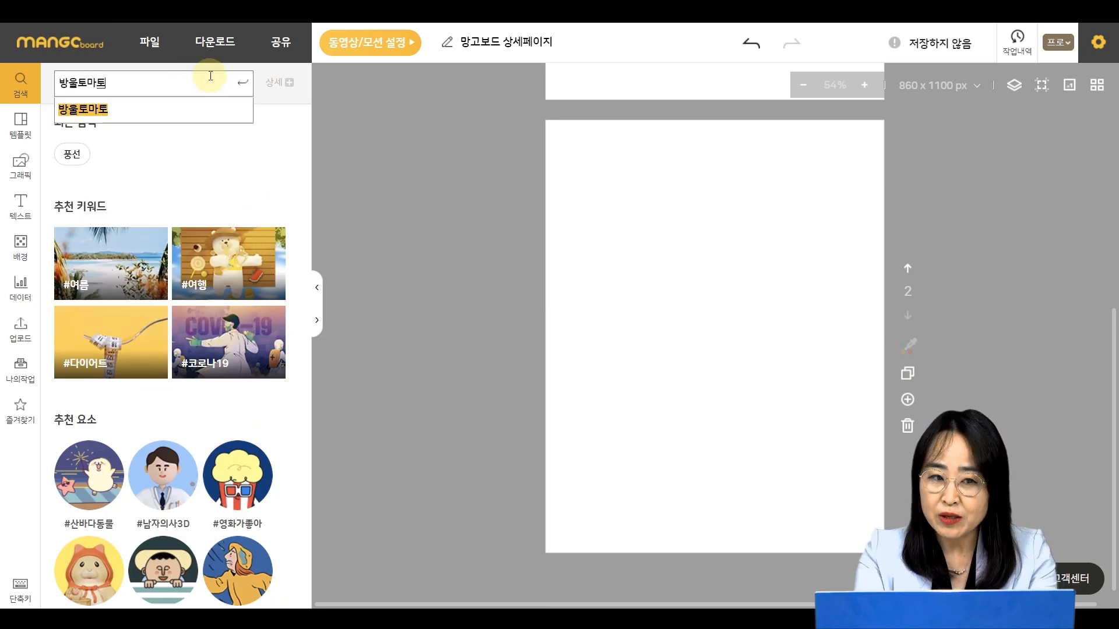
{"action": "key", "text": "Return"}
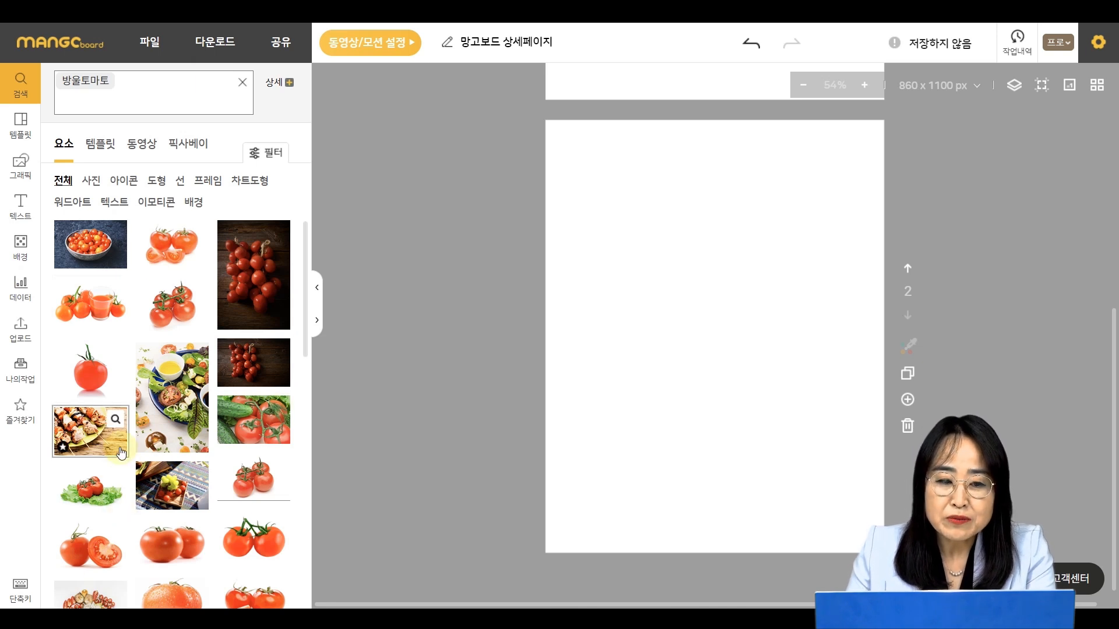
- Insert the tall photo of tomatoes on dark wood on page 2 and enlarge it to about 407 by 610 px
{"action": "left_click", "coordinate": [264, 270]}
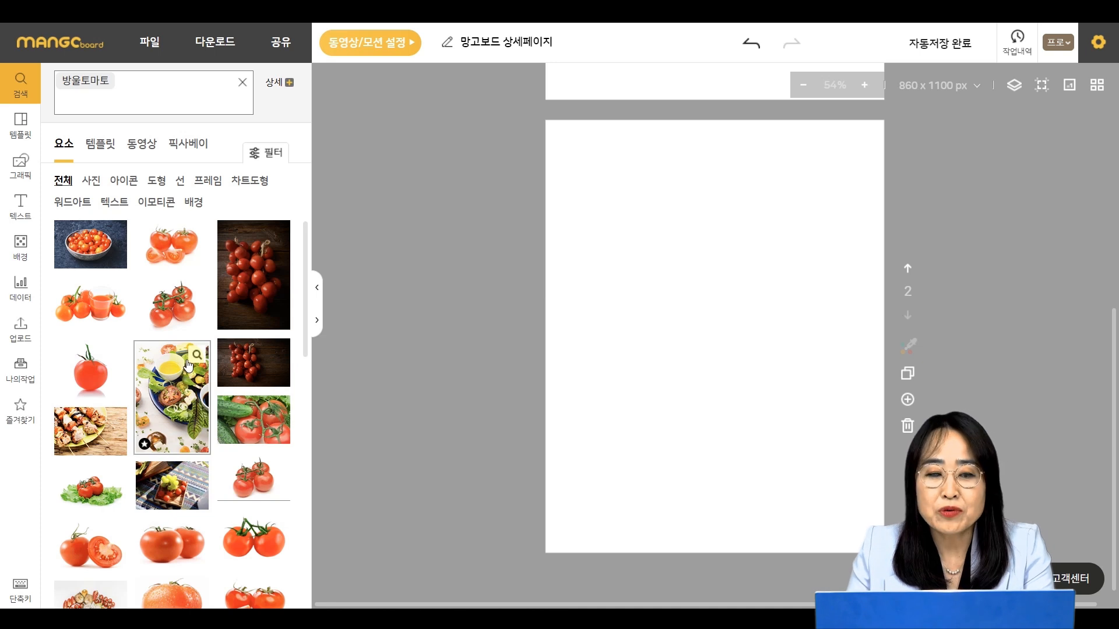
{"action": "left_click", "coordinate": [258, 271]}
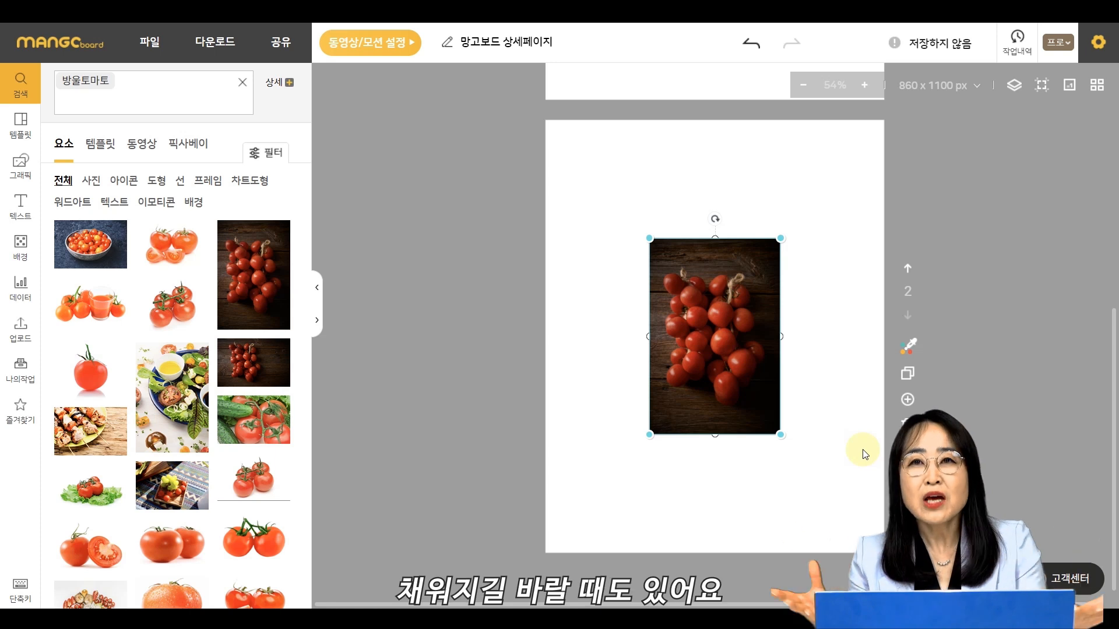
{"action": "left_click_drag", "start_coordinate": [655, 245], "coordinate": [573, 145]}
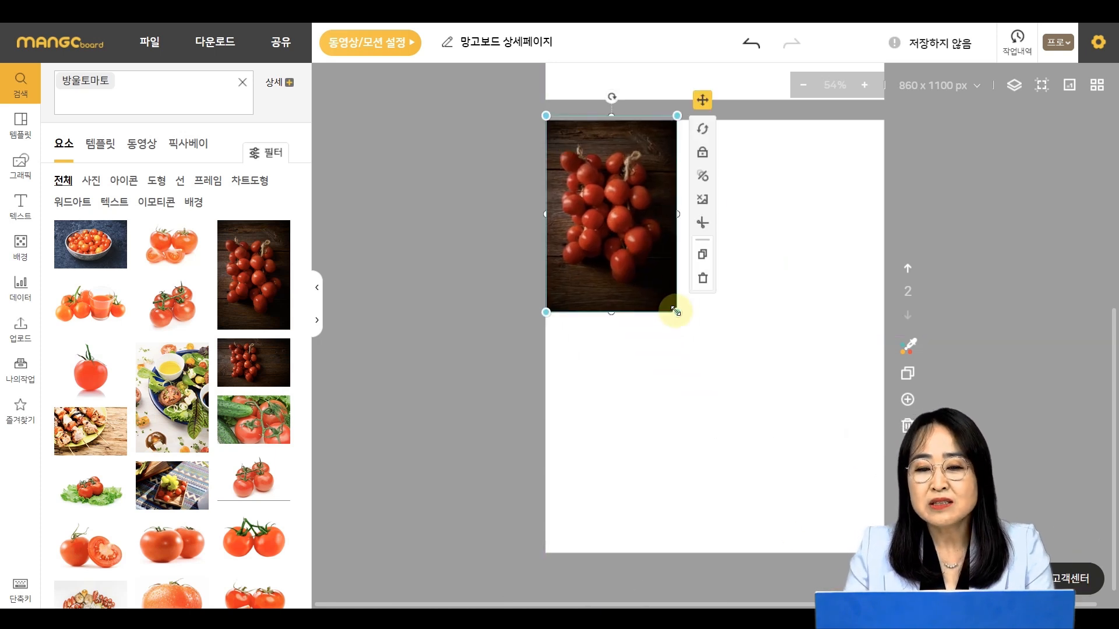
{"action": "left_click_drag", "start_coordinate": [677, 313], "coordinate": [894, 627]}
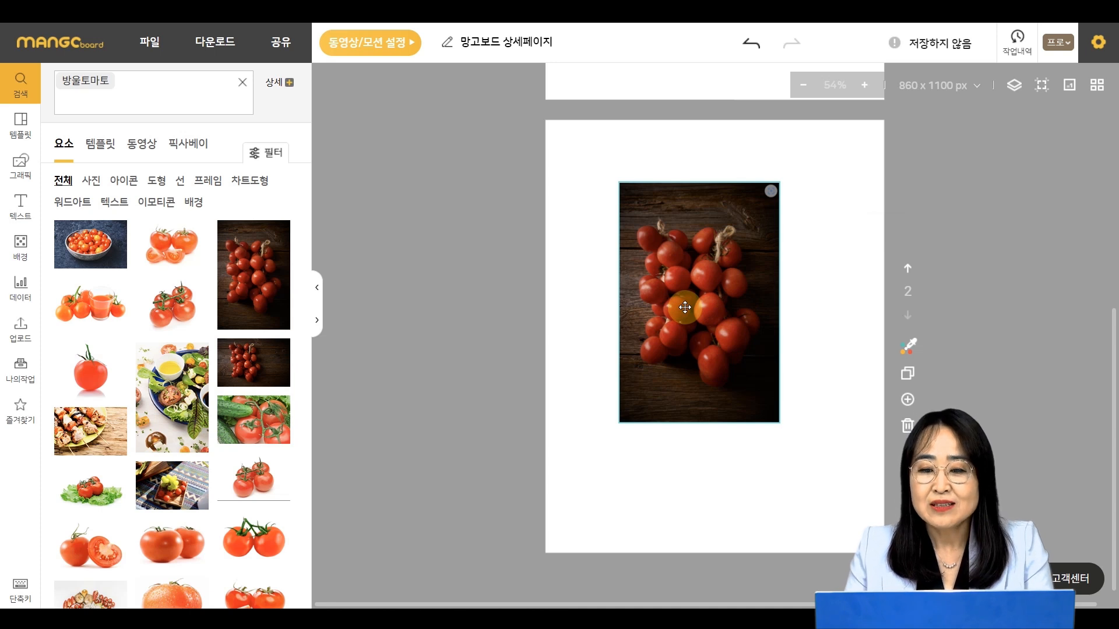
- Set the tomato photo on page 2 as the slide background
{"action": "left_click", "coordinate": [685, 307]}
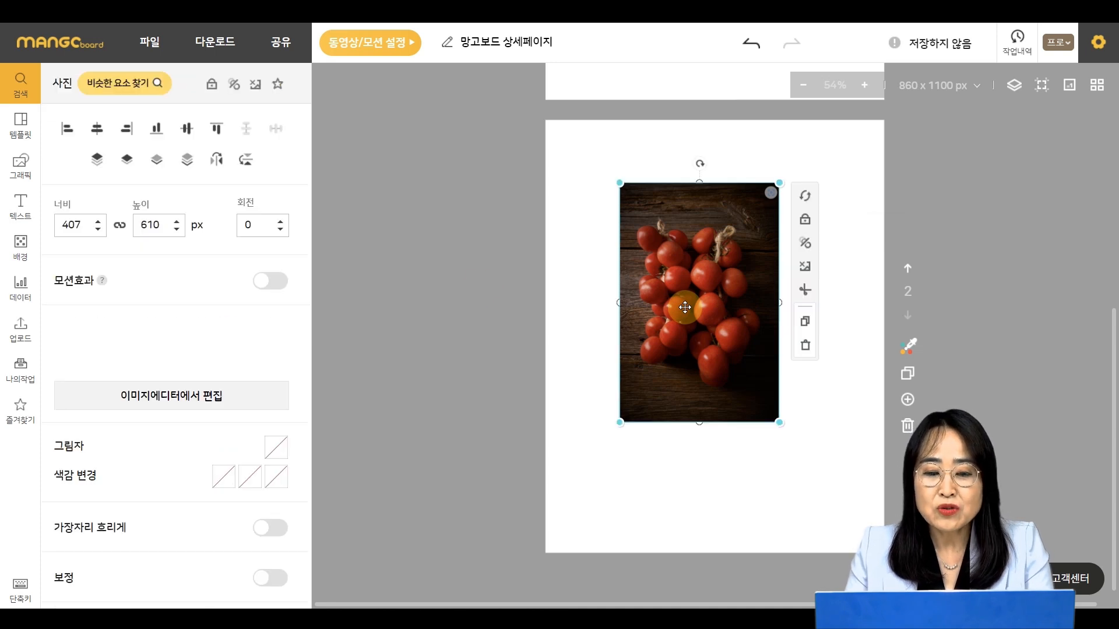
{"action": "scroll", "coordinate": [190, 280], "scroll_direction": "down", "scroll_amount": 3}
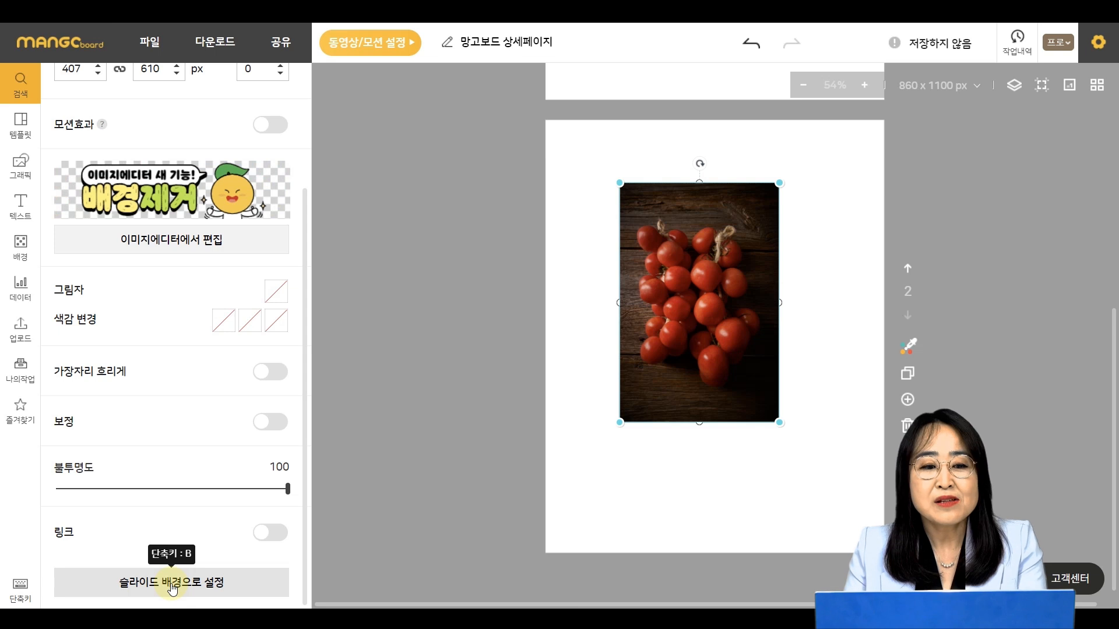
{"action": "left_click", "coordinate": [172, 587]}
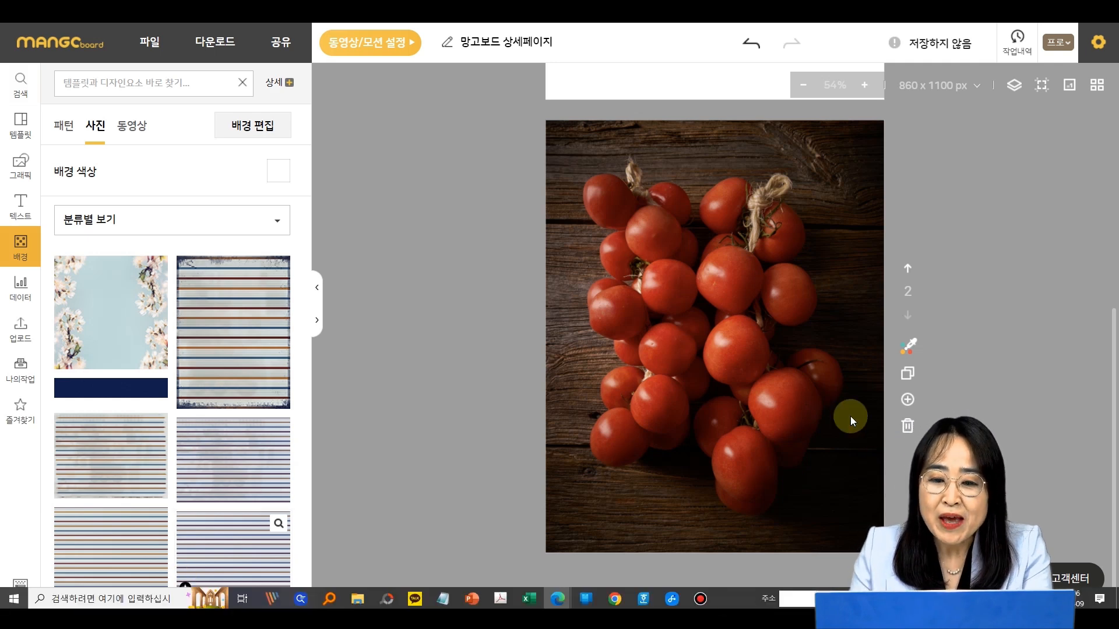
- Detach the tomato photo from page 2's background as a separate image
{"action": "left_click", "coordinate": [750, 391]}
{"action": "left_click", "coordinate": [243, 386]}
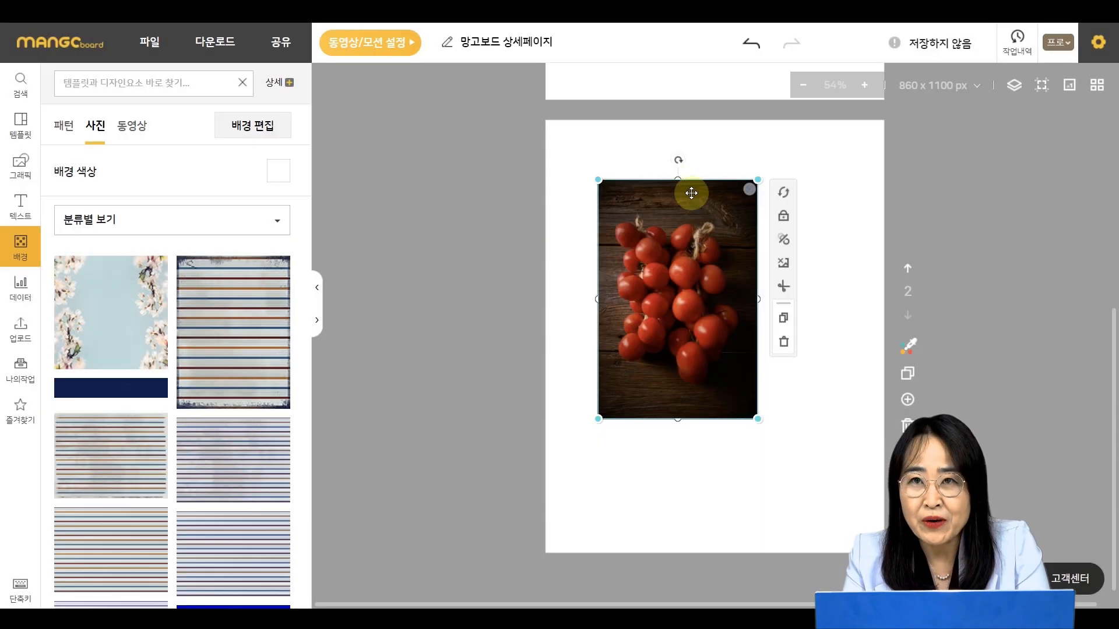
- Move the tomato photo to the bottom of page 2 and add a grey square above it, stretched to about 705 by 245 px
{"action": "left_click_drag", "start_coordinate": [682, 219], "coordinate": [680, 348]}
{"action": "left_click", "coordinate": [671, 238]}
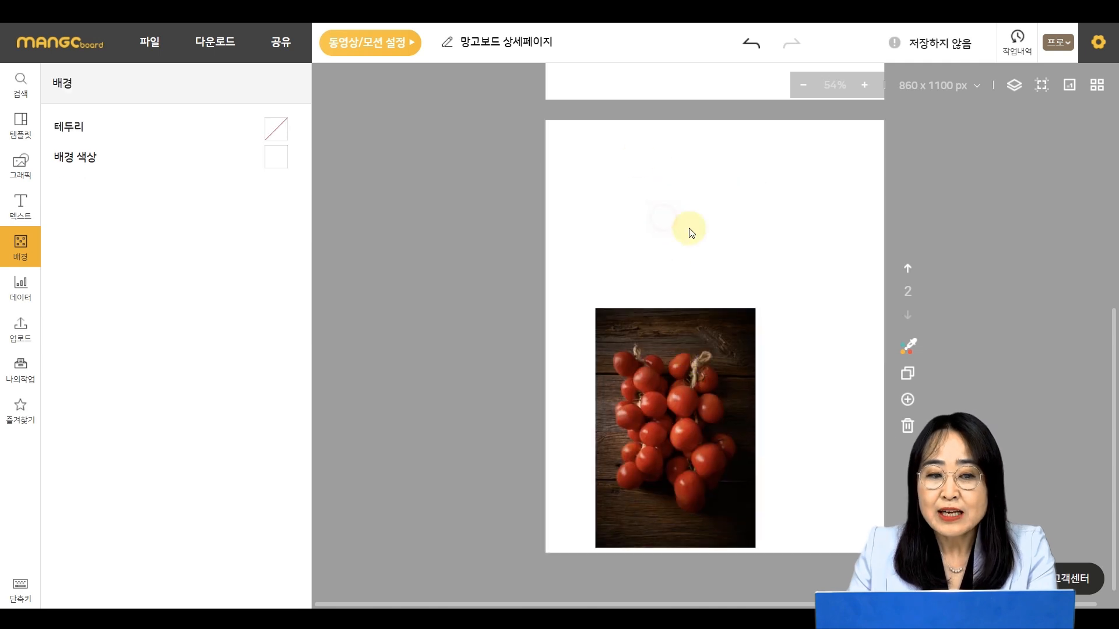
{"action": "left_click", "coordinate": [18, 171]}
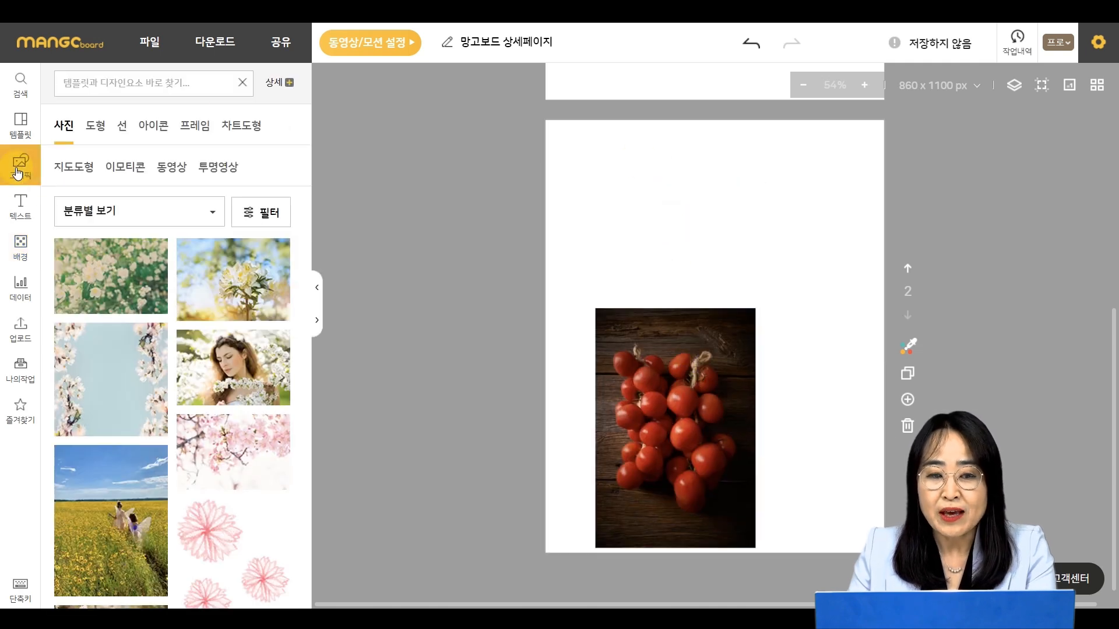
{"action": "left_click", "coordinate": [95, 126]}
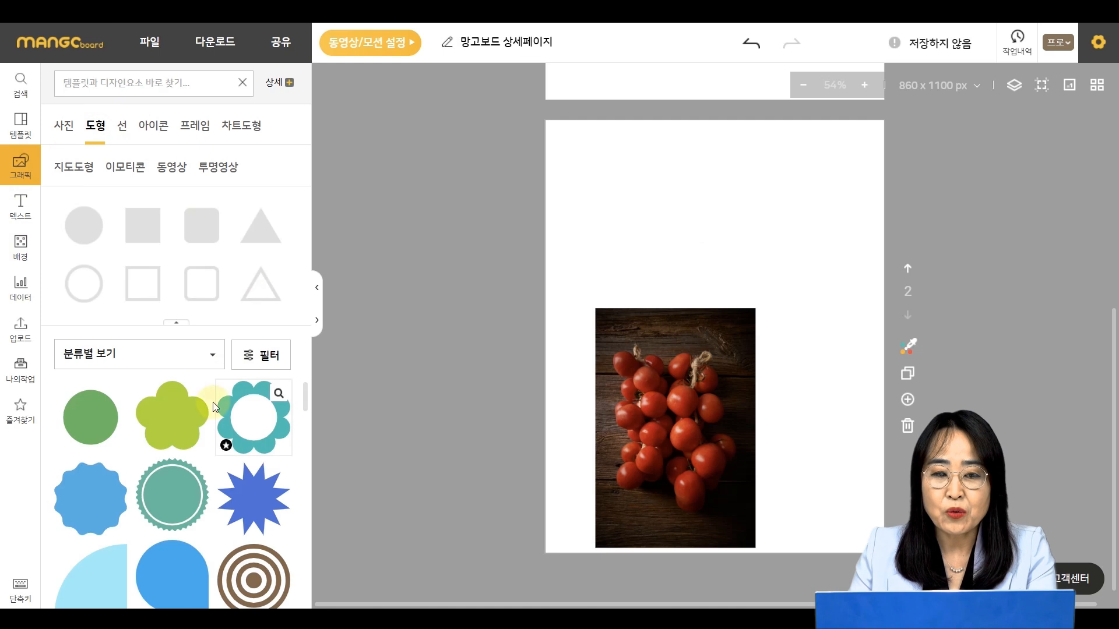
{"action": "left_click", "coordinate": [154, 237]}
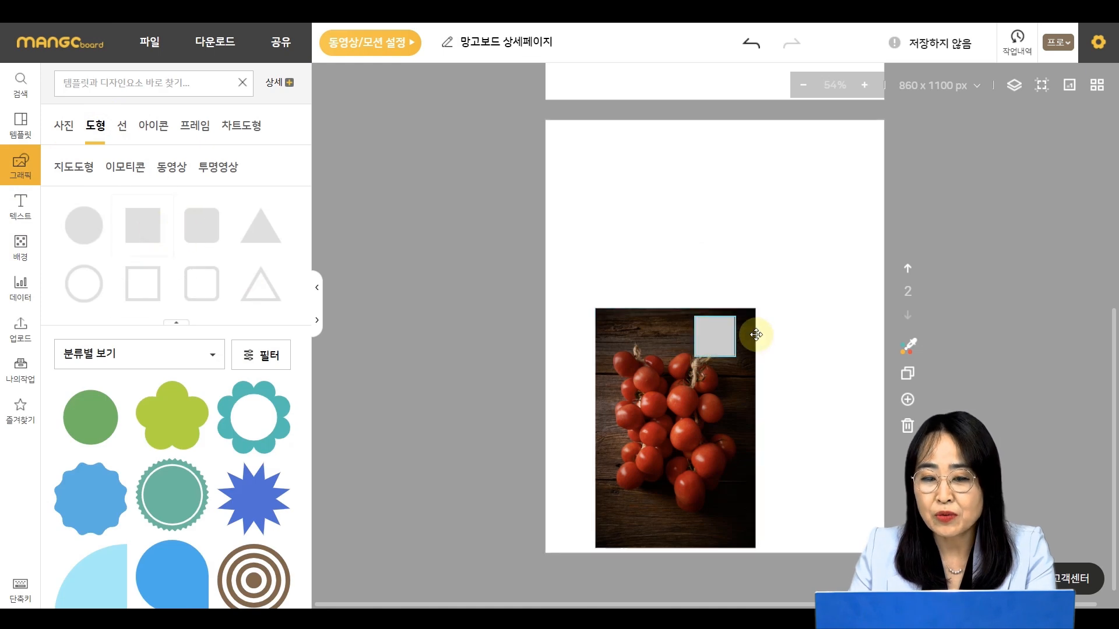
{"action": "left_click_drag", "start_coordinate": [716, 345], "coordinate": [607, 205]}
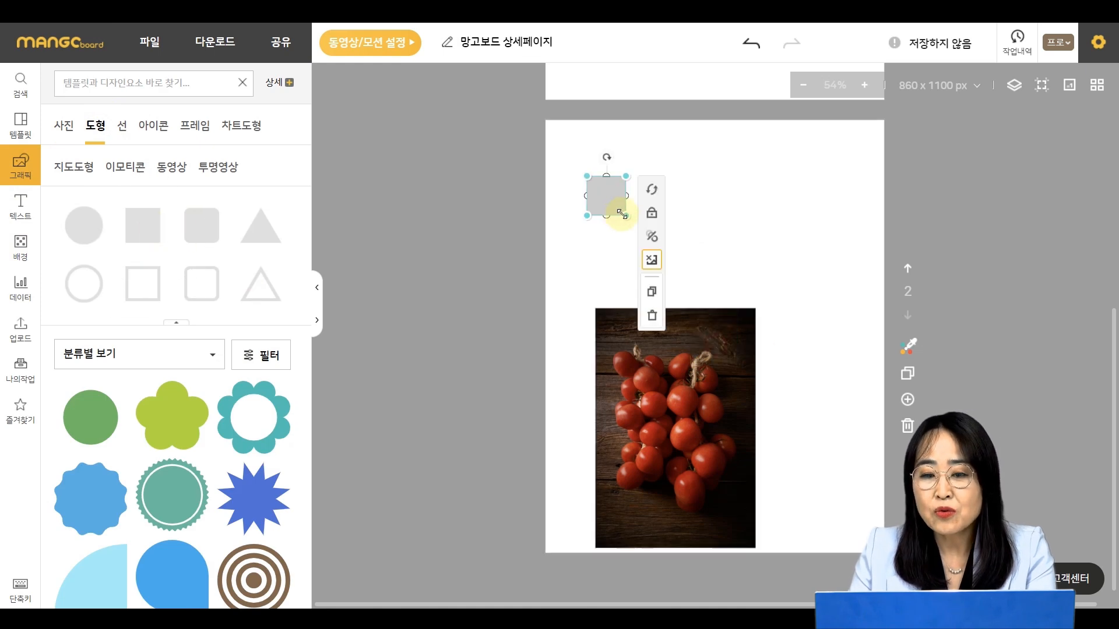
{"action": "left_click_drag", "start_coordinate": [655, 255], "coordinate": [865, 226]}
- Copy the two-line "친환경으로 정성 가득 키워낸 맛좋은 방울토마토" text from page 1 onto the grey rectangle's right side, shrunk to about 286 px wide
{"action": "scroll", "coordinate": [811, 269], "scroll_direction": "up", "scroll_amount": 6}
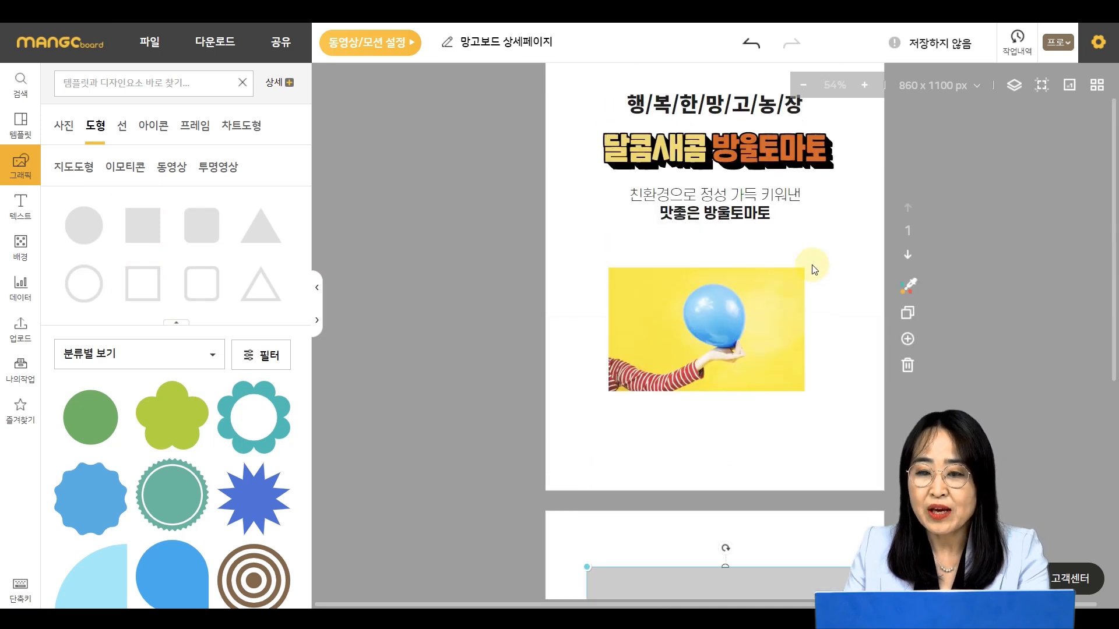
{"action": "left_click", "coordinate": [753, 217]}
{"action": "key", "text": "ctrl+c"}
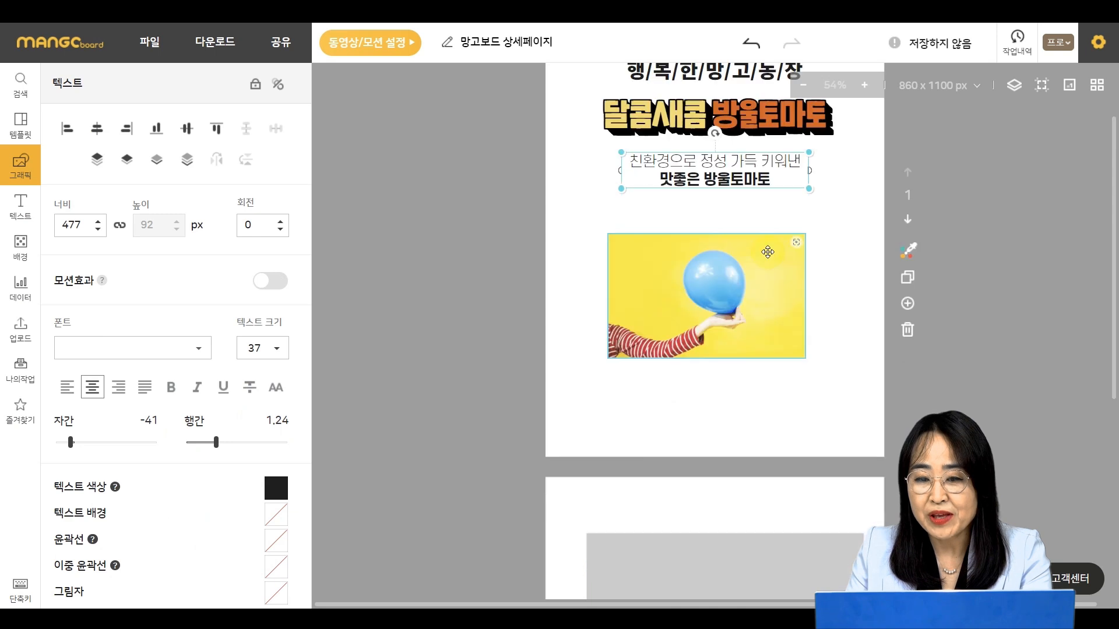
{"action": "scroll", "coordinate": [799, 240], "scroll_direction": "down", "scroll_amount": 6}
{"action": "left_click", "coordinate": [799, 240]}
{"action": "key", "text": "ctrl+v"}
{"action": "left_click_drag", "start_coordinate": [715, 265], "coordinate": [763, 228]}
{"action": "left_click_drag", "start_coordinate": [672, 249], "coordinate": [794, 228]}
- Replace the tall tomato photo with the wide one from the "방울토마토" search, shrunk to about 369 by 246 px over the rectangle's left side
{"action": "left_click_drag", "start_coordinate": [718, 440], "coordinate": [665, 342]}
{"action": "key", "text": "Delete"}
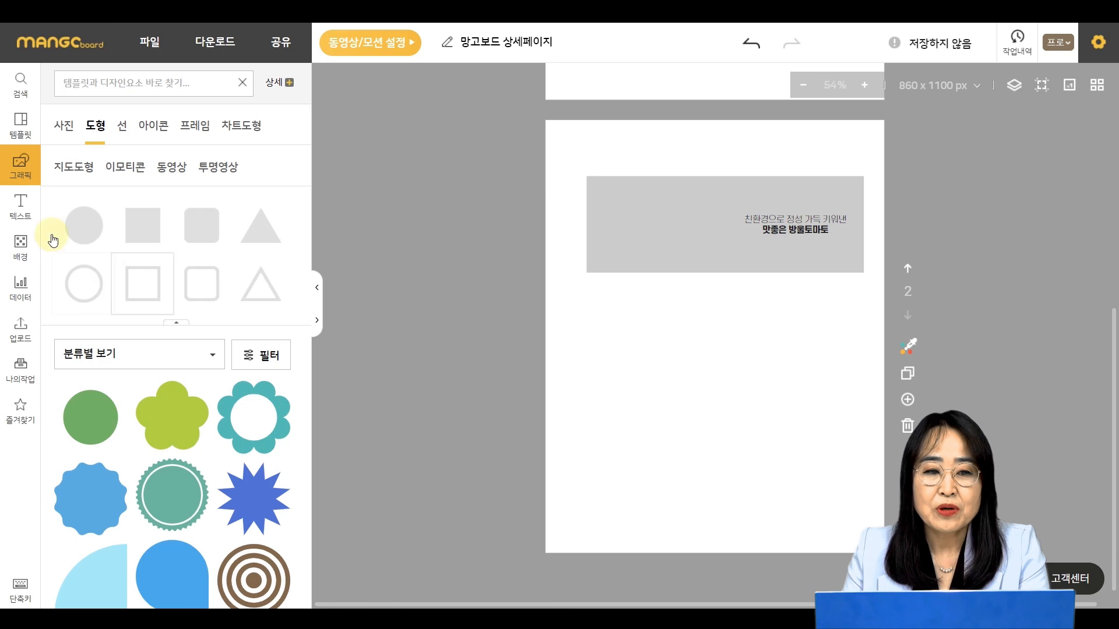
{"action": "left_click", "coordinate": [182, 81]}
{"action": "left_click", "coordinate": [113, 173]}
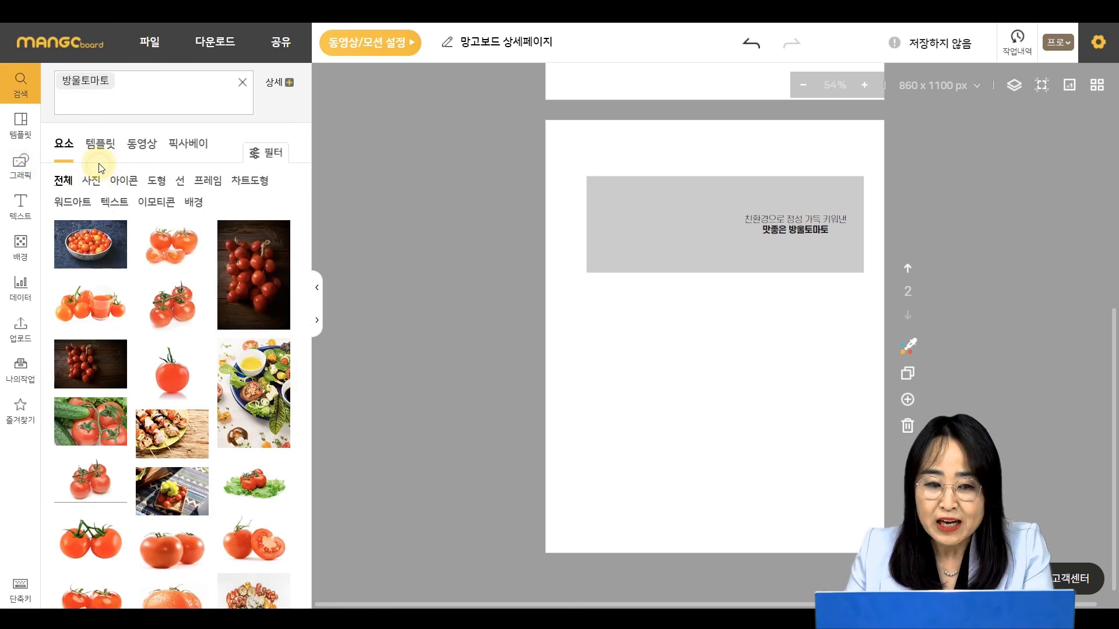
{"action": "left_click", "coordinate": [90, 375]}
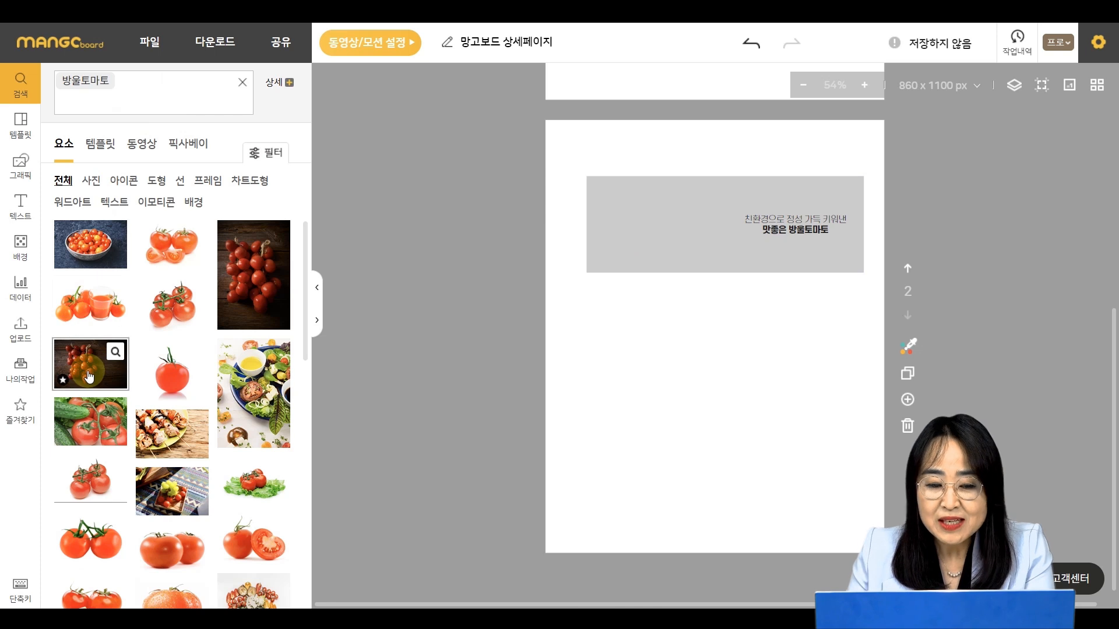
{"action": "left_click_drag", "start_coordinate": [698, 360], "coordinate": [666, 268]}
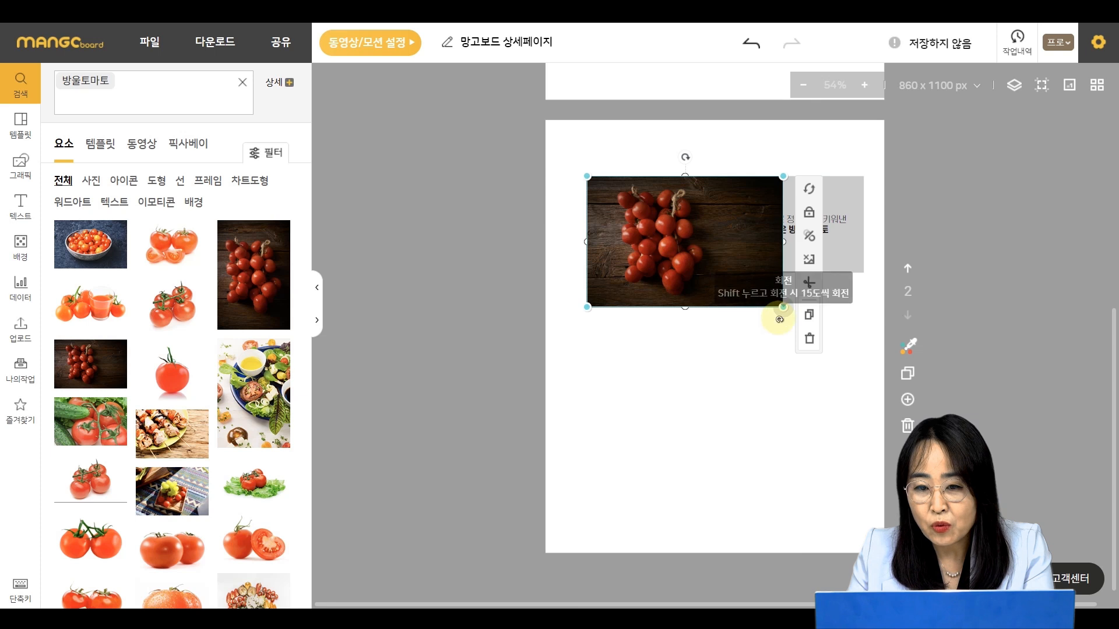
{"action": "left_click_drag", "start_coordinate": [783, 307], "coordinate": [737, 269]}
{"action": "left_click", "coordinate": [698, 361]}
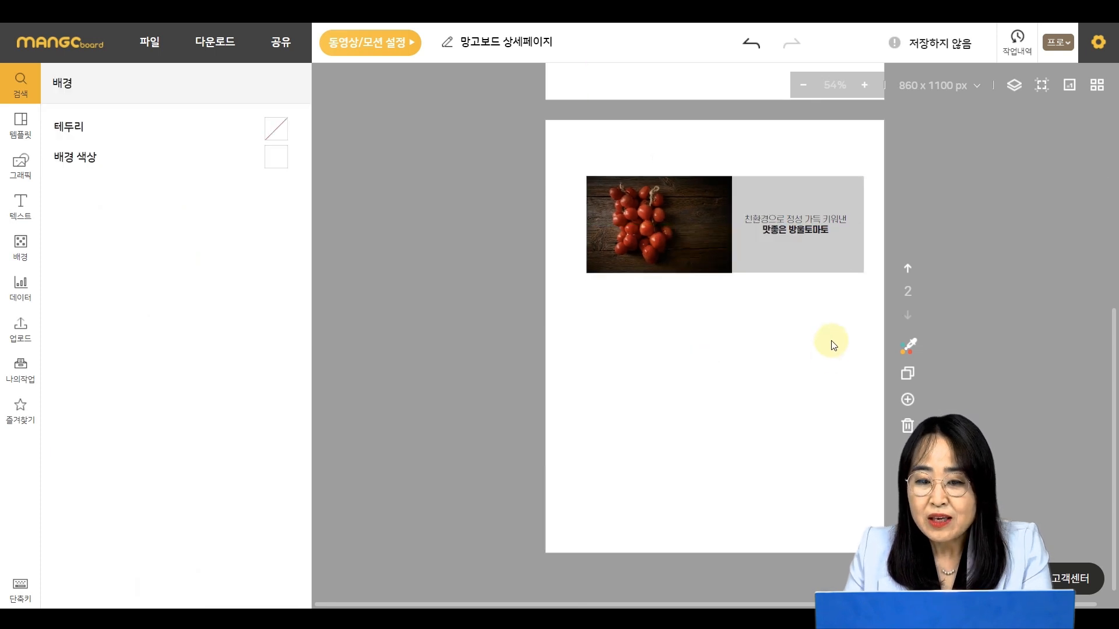
- Recolour the grey rectangle behind the photo and text to a solid dark reddish brown
{"action": "scroll", "coordinate": [831, 340], "scroll_direction": "up", "scroll_amount": 2}
{"action": "scroll", "coordinate": [831, 340], "scroll_direction": "up", "scroll_amount": 5}
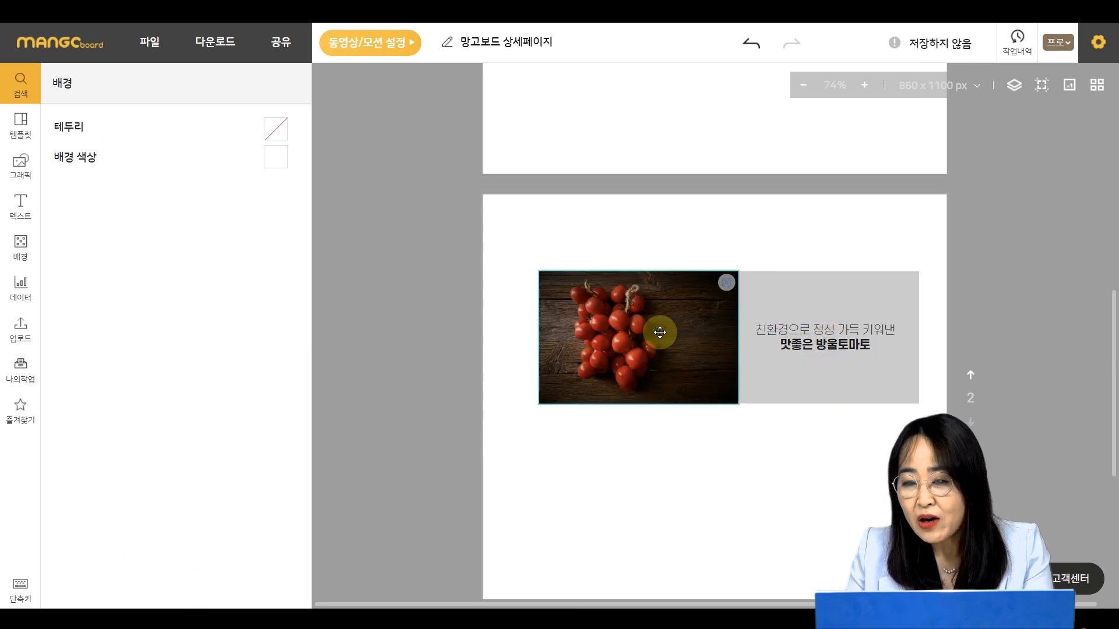
{"action": "left_click", "coordinate": [659, 332]}
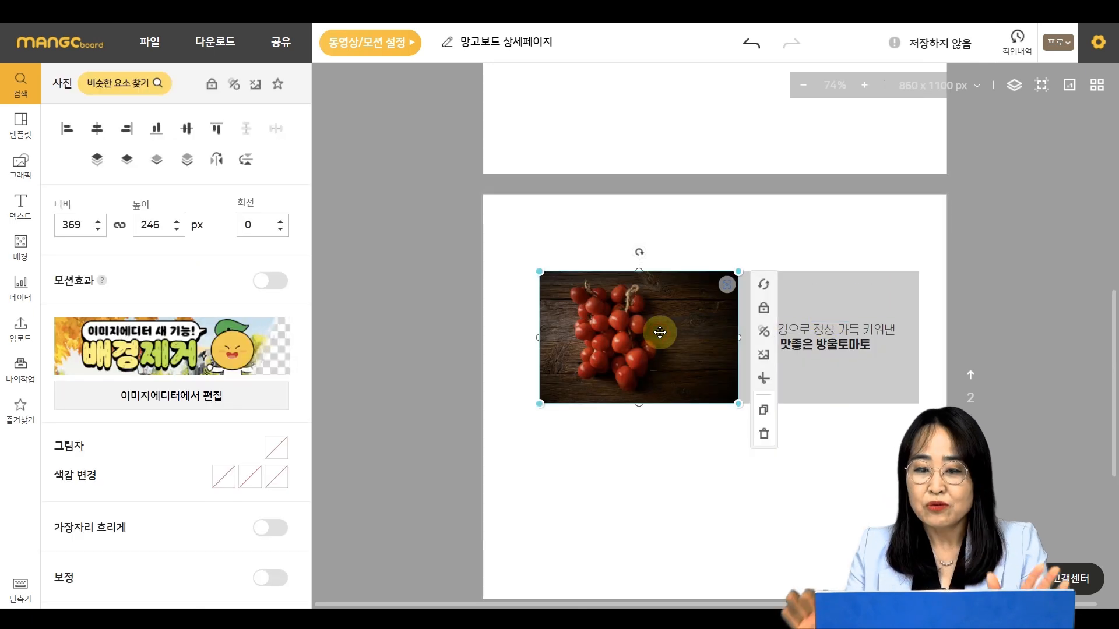
{"action": "left_click", "coordinate": [853, 307]}
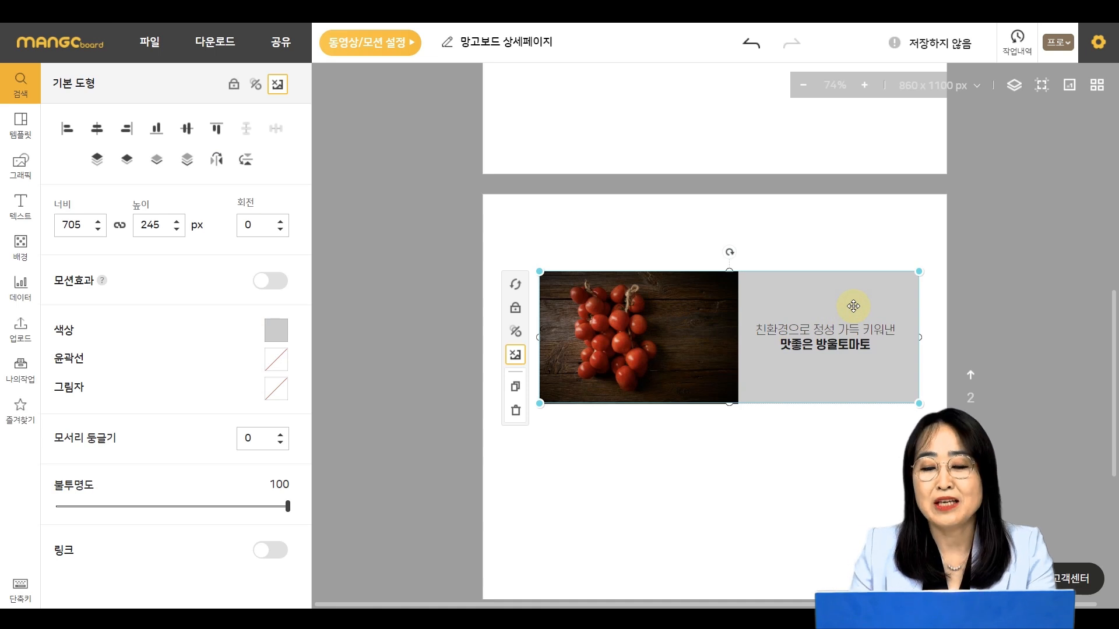
{"action": "left_click", "coordinate": [277, 331]}
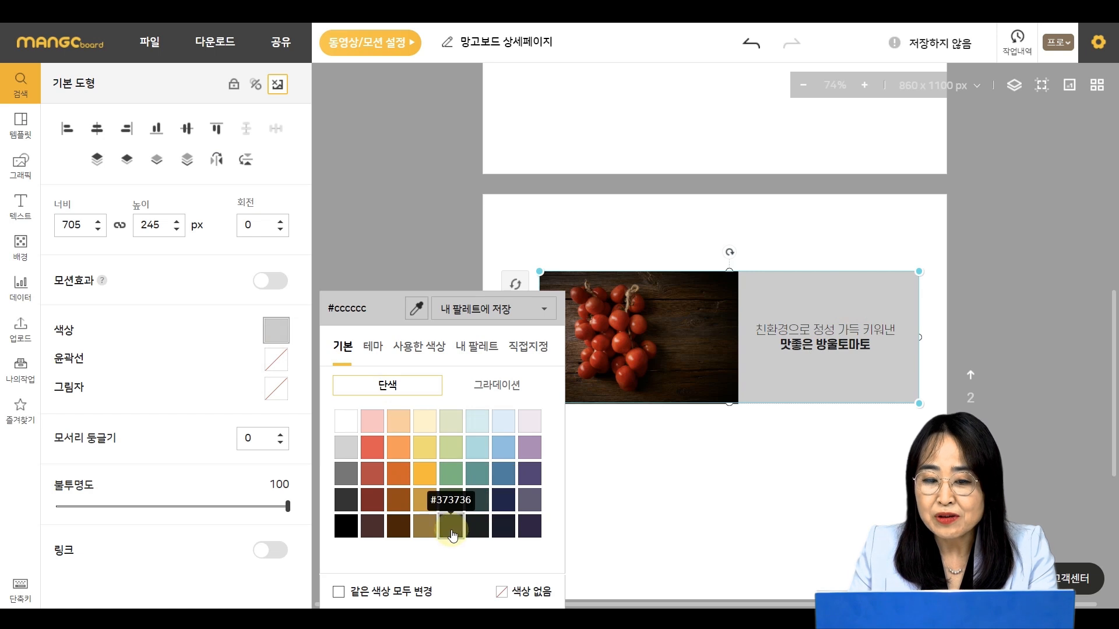
{"action": "left_click", "coordinate": [404, 525]}
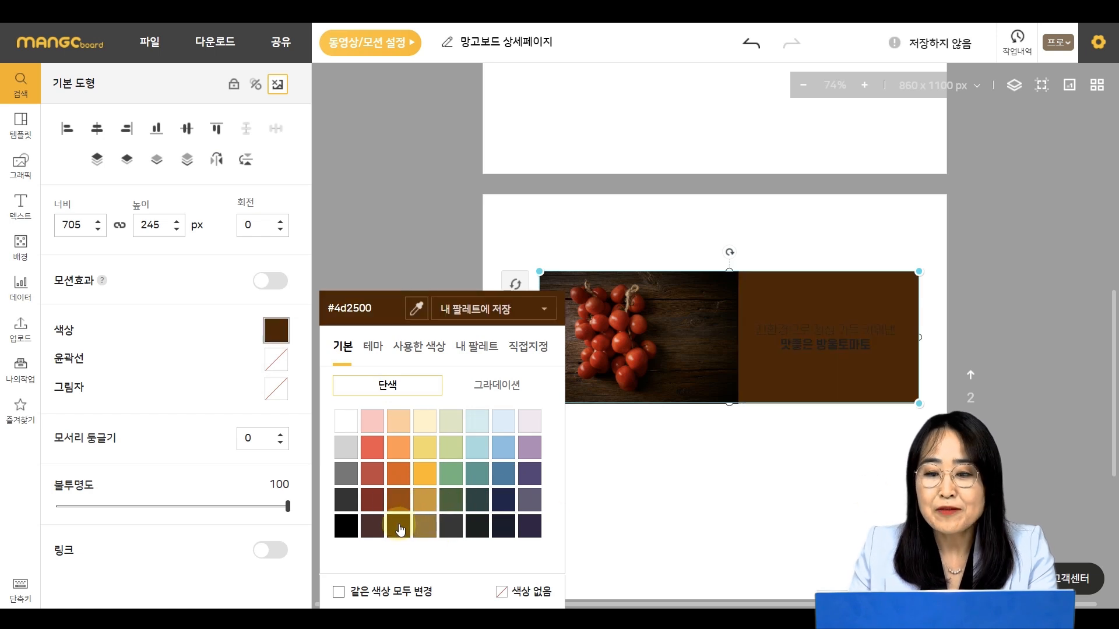
{"action": "left_click", "coordinate": [372, 526]}
{"action": "left_click", "coordinate": [826, 464]}
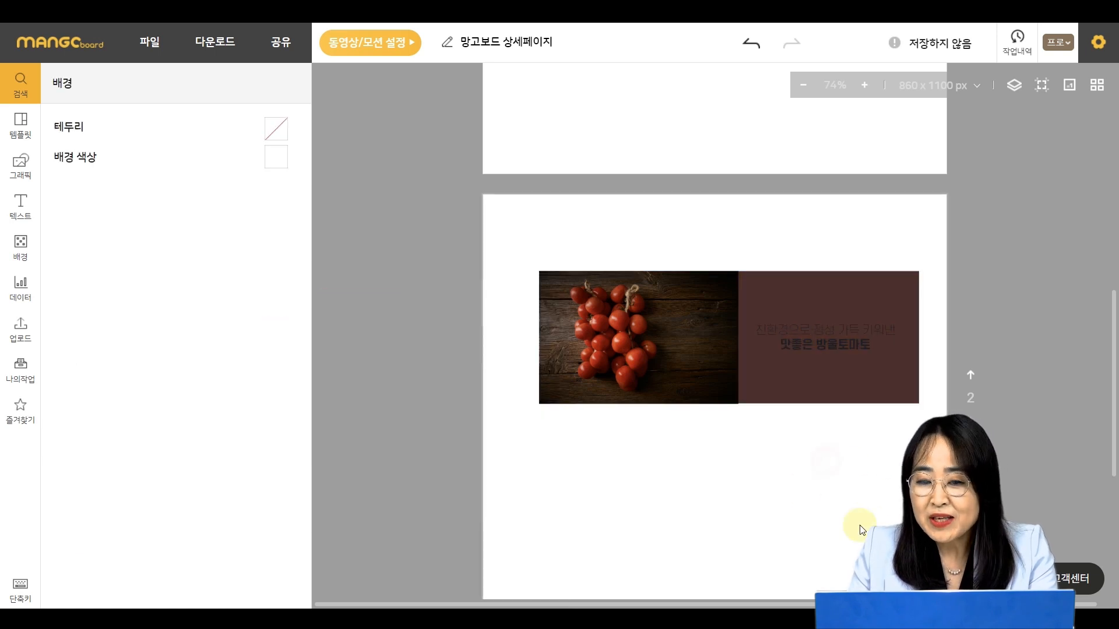
- Fade the tomato photo's right edge into the rectangle with the 가장자리 흐리게 effect, using only the rightward direction
{"action": "left_click", "coordinate": [691, 329]}
{"action": "scroll", "coordinate": [169, 372], "scroll_direction": "down", "scroll_amount": 3}
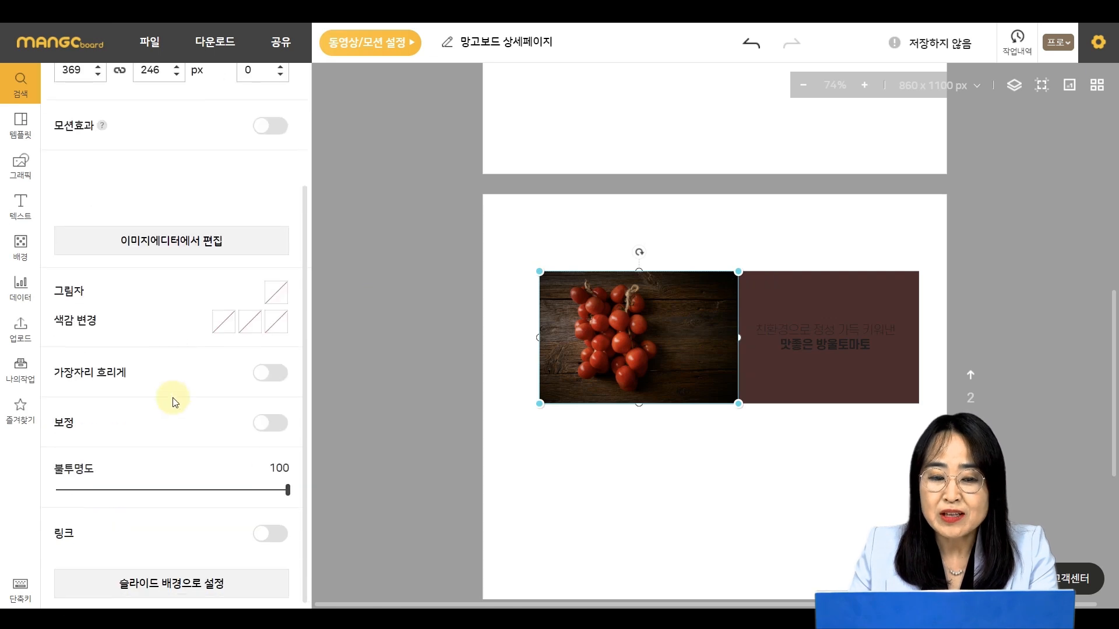
{"action": "left_click", "coordinate": [80, 382]}
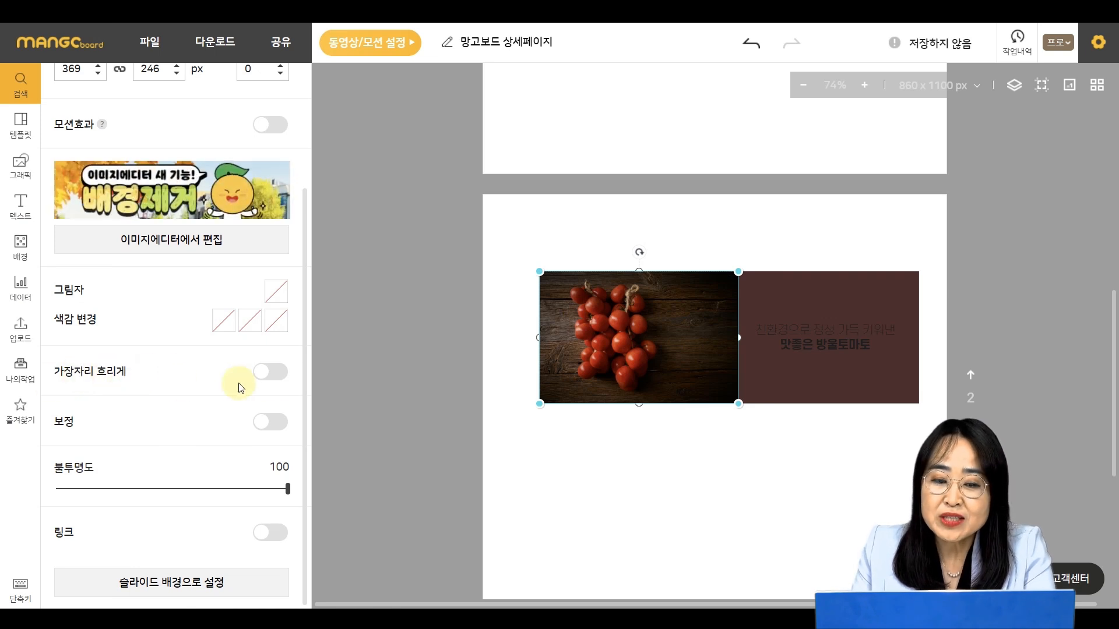
{"action": "left_click", "coordinate": [279, 374]}
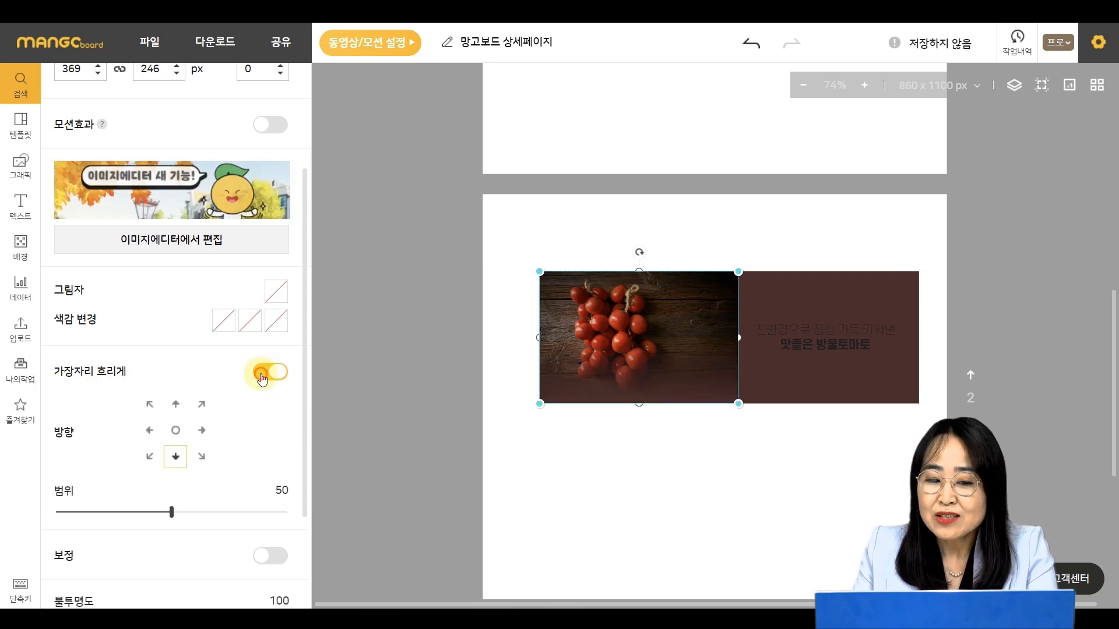
{"action": "left_click", "coordinate": [262, 377]}
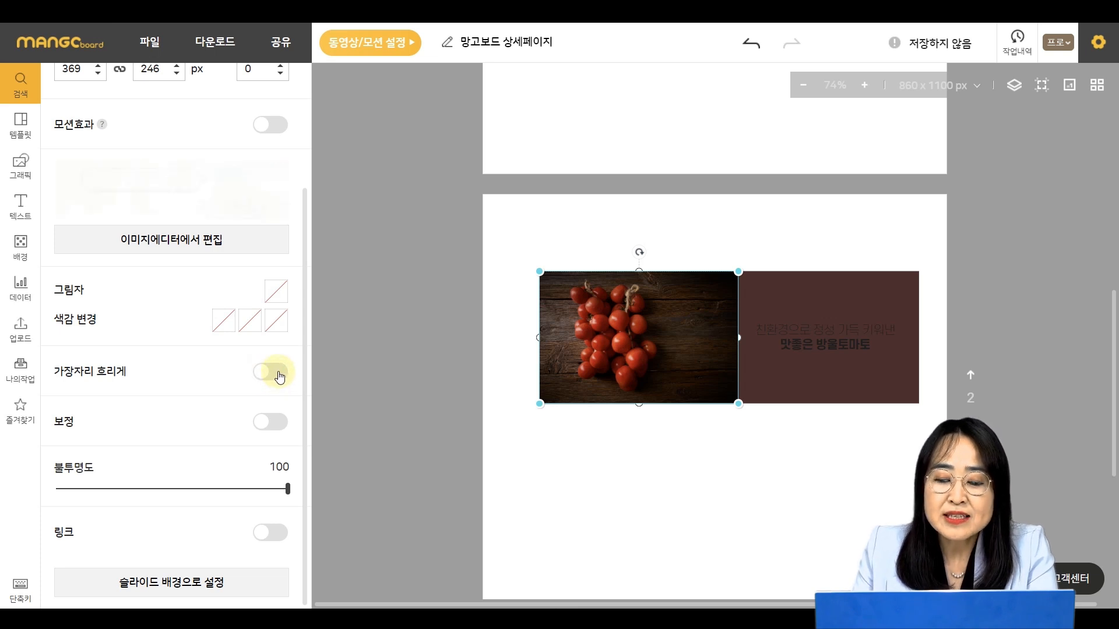
{"action": "left_click", "coordinate": [279, 374]}
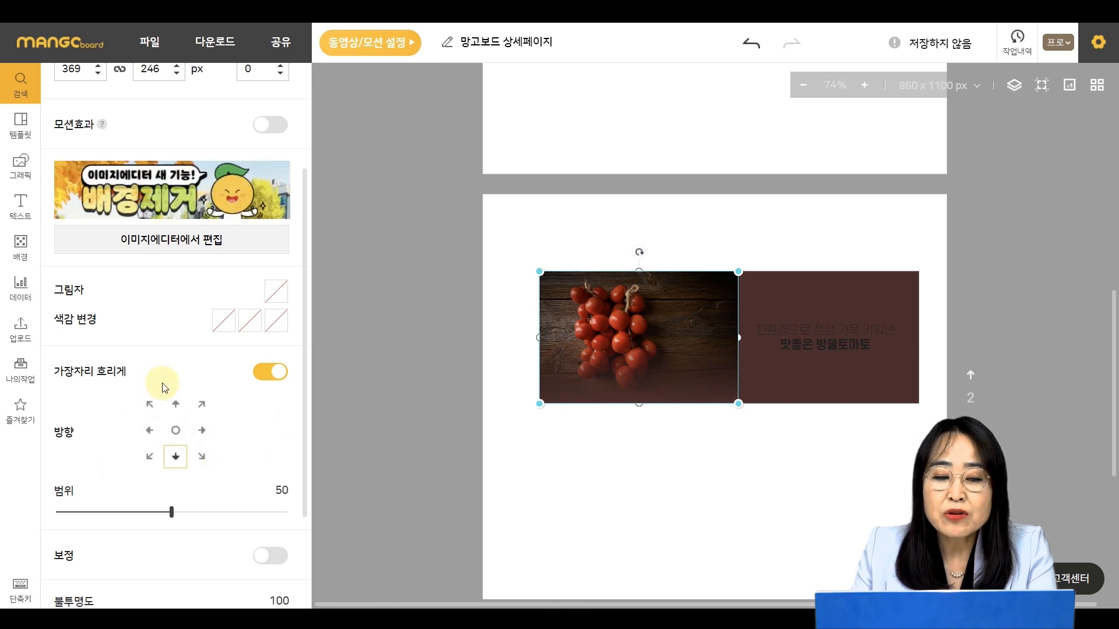
{"action": "left_click", "coordinate": [201, 432]}
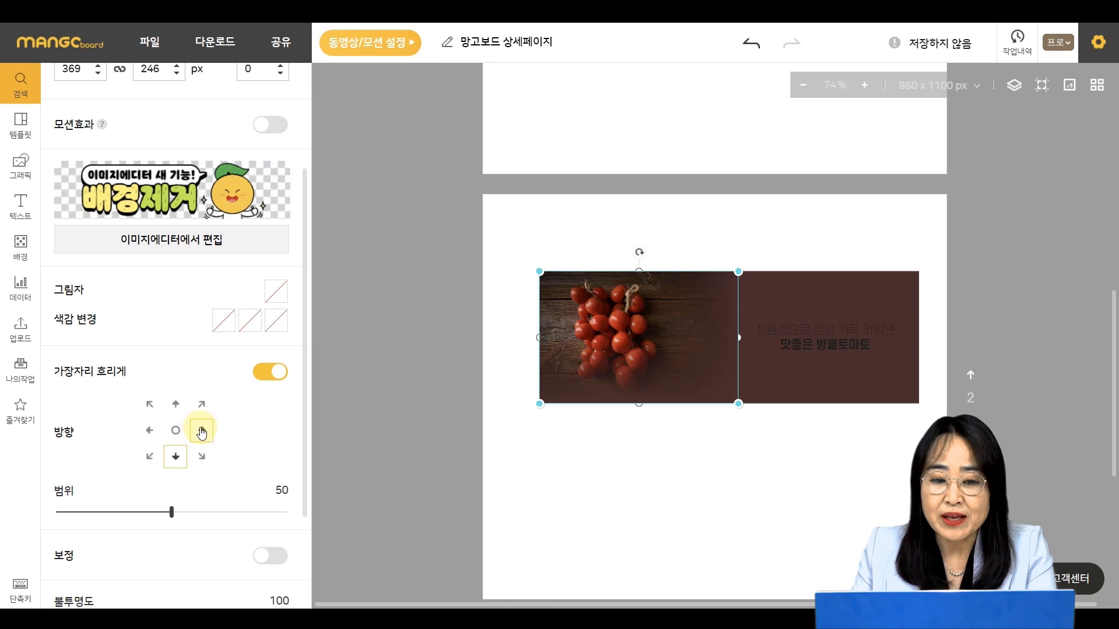
{"action": "left_click", "coordinate": [176, 460]}
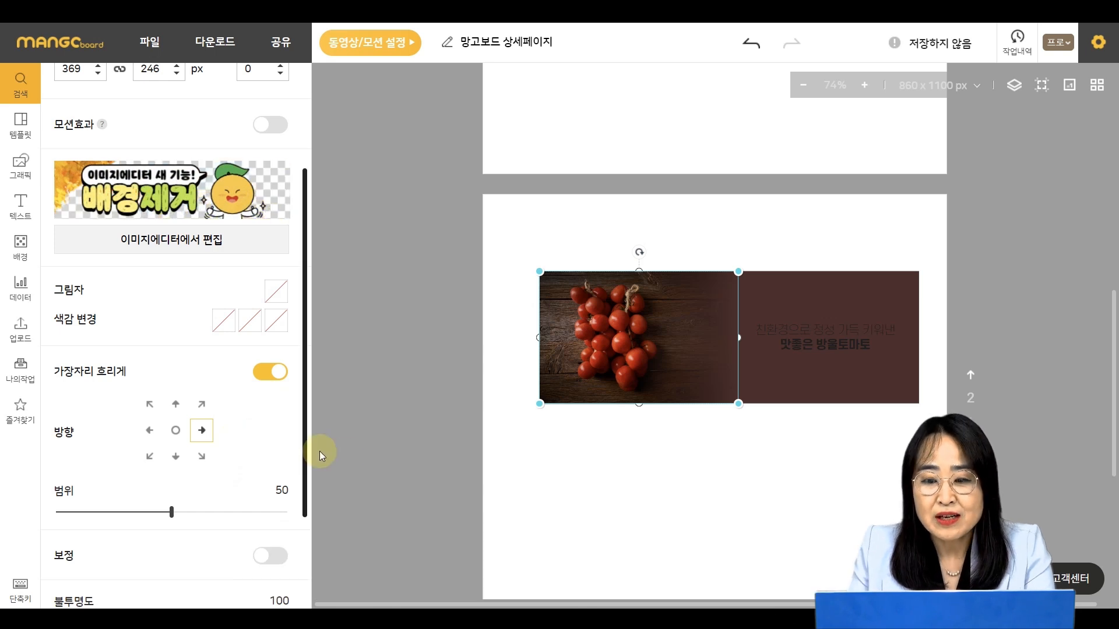
- Set the banner text colour to #ffffff and enlarge the text over the brown area
{"action": "left_click", "coordinate": [833, 316]}
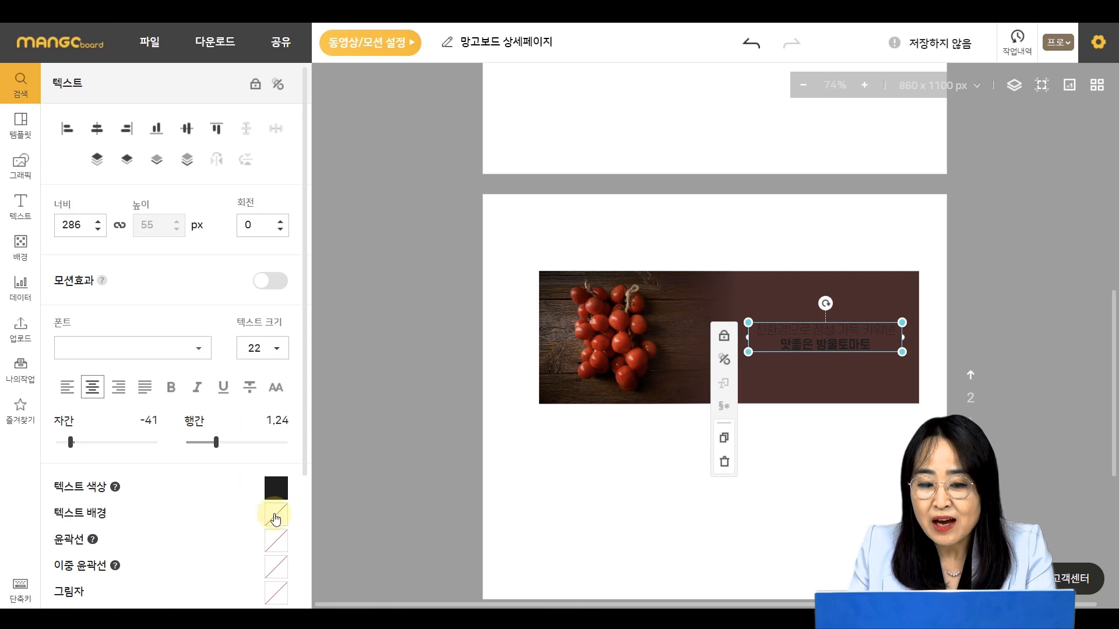
{"action": "left_click", "coordinate": [274, 500]}
{"action": "left_click", "coordinate": [345, 420]}
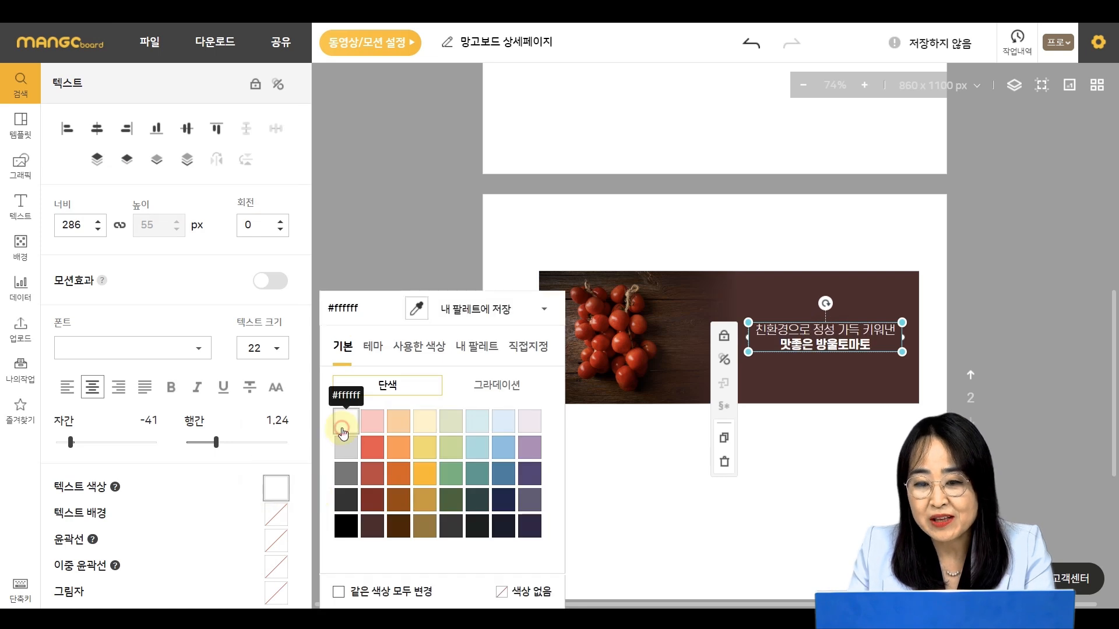
{"action": "left_click", "coordinate": [755, 538]}
{"action": "left_click", "coordinate": [789, 351]}
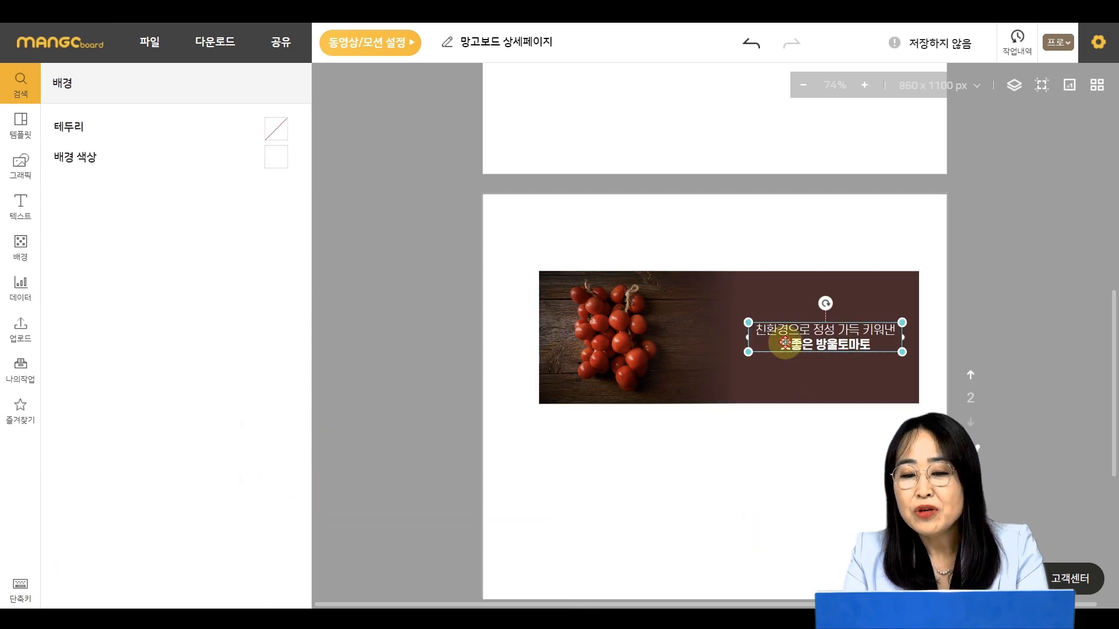
{"action": "left_click_drag", "start_coordinate": [749, 320], "coordinate": [691, 312]}
{"action": "left_click", "coordinate": [820, 521]}
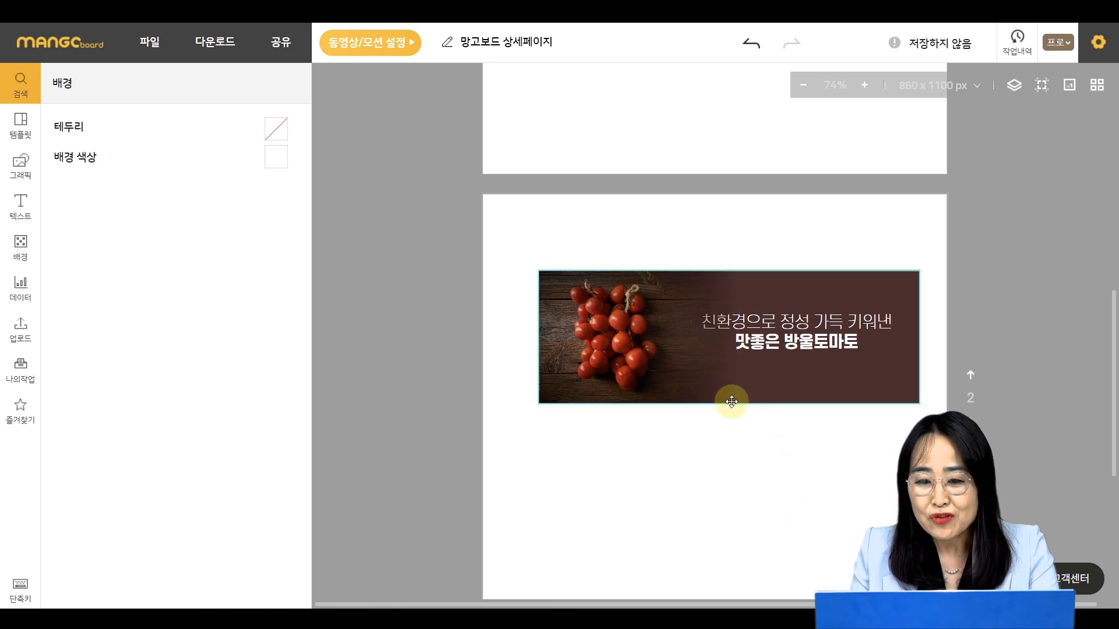
- Insert the wide photo of tomatoes on dark wood again in the empty area below the banner on page 2
{"action": "scroll", "coordinate": [729, 402], "scroll_direction": "down", "scroll_amount": 2}
{"action": "scroll", "coordinate": [720, 413], "scroll_direction": "down", "scroll_amount": 2}
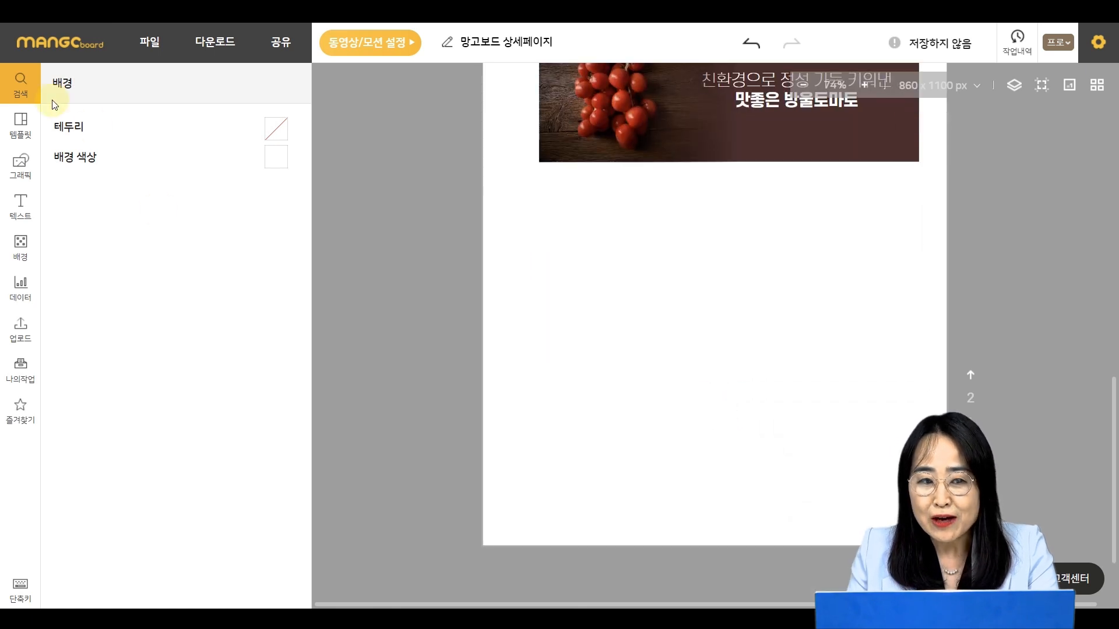
{"action": "left_click", "coordinate": [16, 79]}
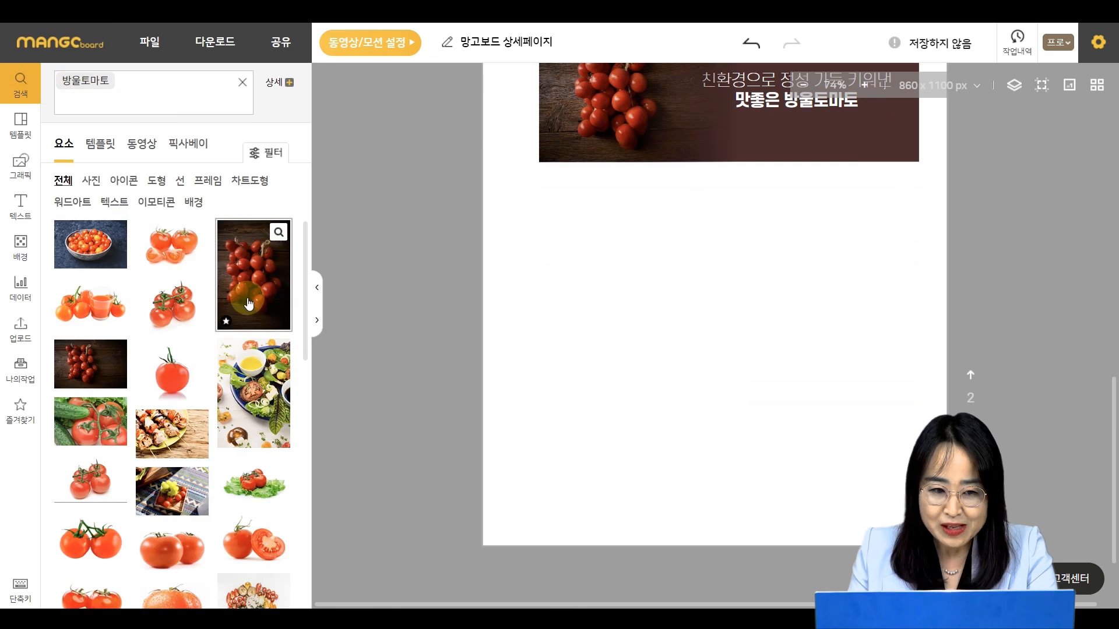
{"action": "left_click", "coordinate": [91, 365]}
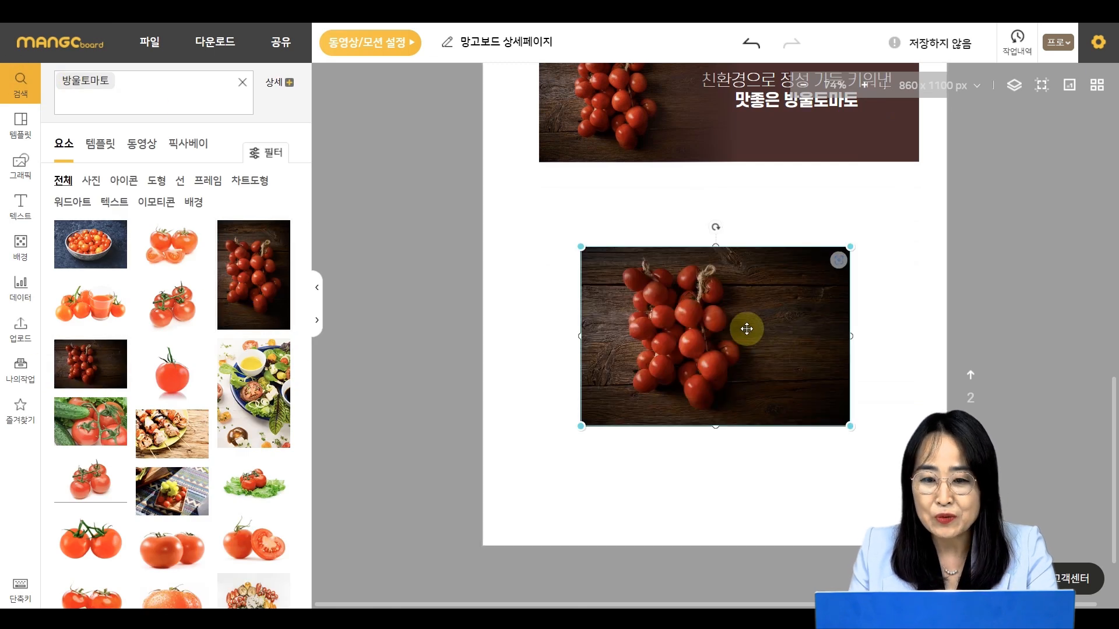
- Turn on 보정 for the lower tomato photo and try the 청량하게 and 생생하게 basic filters, returning to 청량하게
{"action": "left_click", "coordinate": [726, 352]}
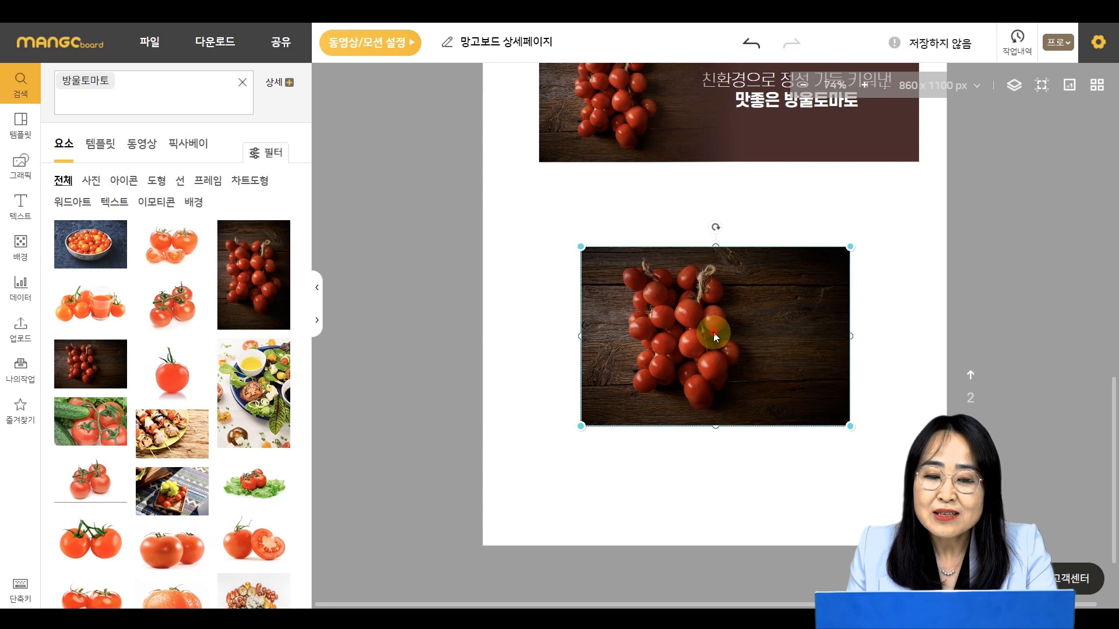
{"action": "scroll", "coordinate": [117, 400], "scroll_direction": "down", "scroll_amount": 3}
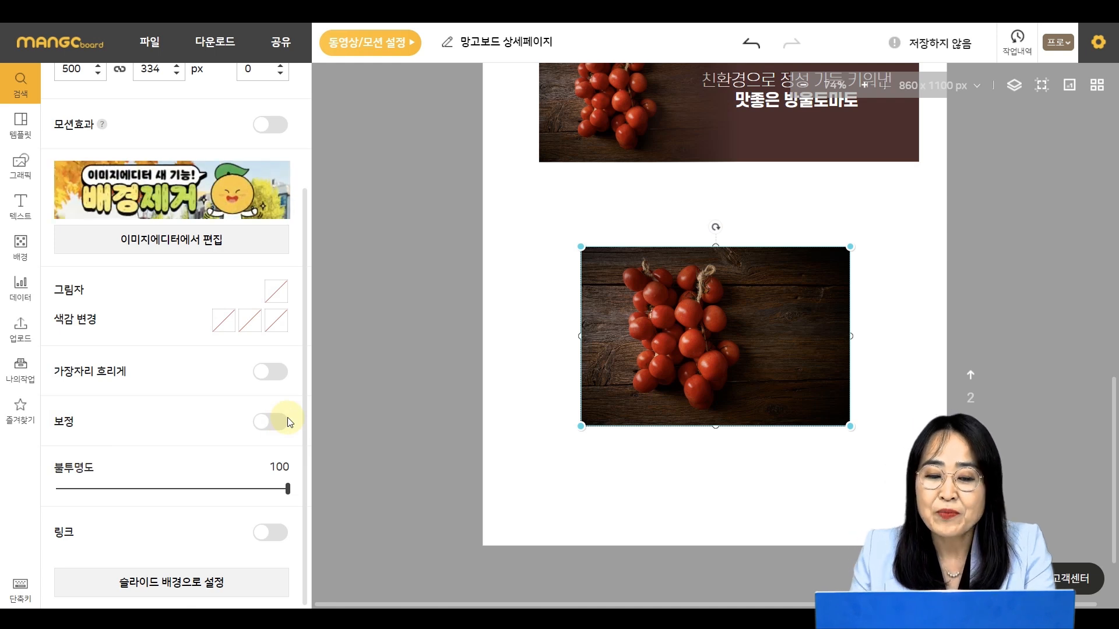
{"action": "left_click", "coordinate": [289, 421]}
{"action": "scroll", "coordinate": [187, 475], "scroll_direction": "down", "scroll_amount": 3}
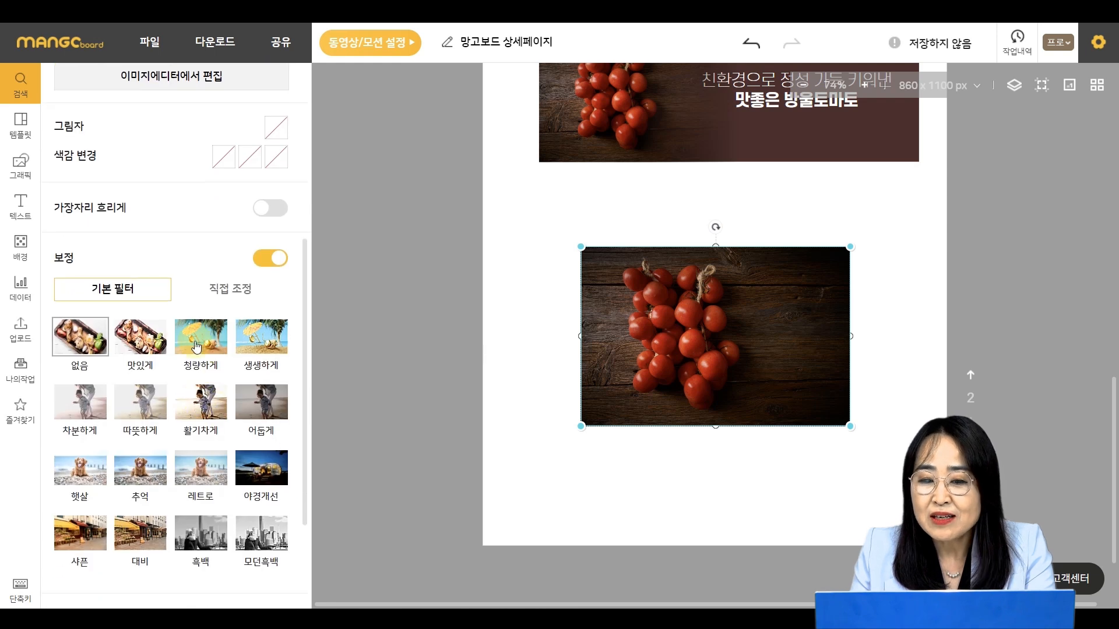
{"action": "left_click", "coordinate": [202, 340]}
{"action": "left_click", "coordinate": [266, 344]}
{"action": "left_click", "coordinate": [210, 345]}
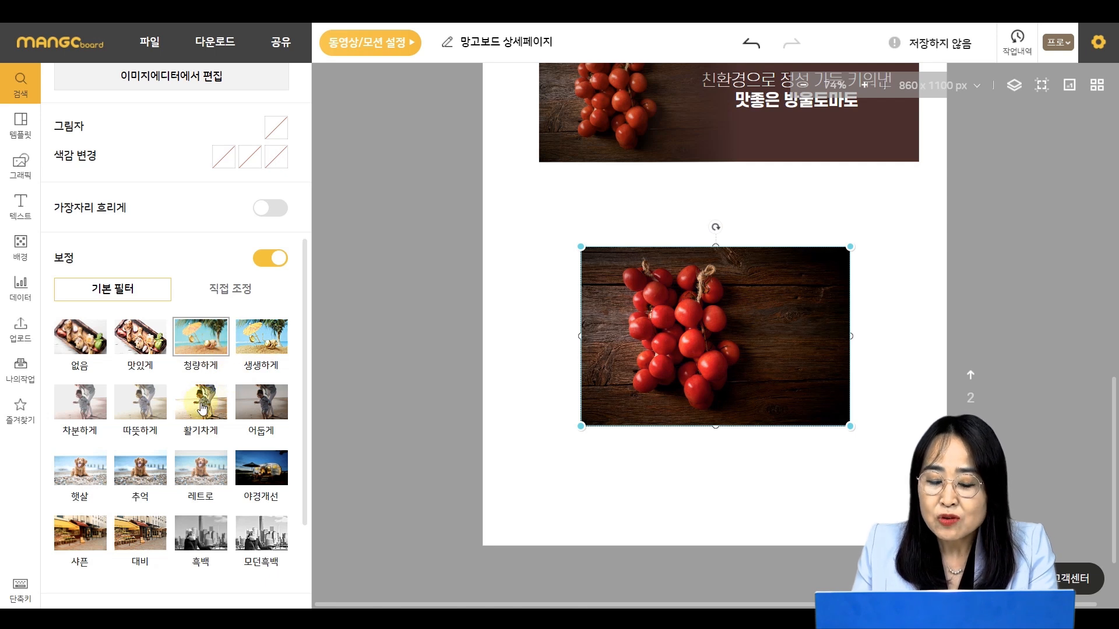
- Try the 흑백, 레트로 and 야경개선 filters on the photo and turn 보정 off again
{"action": "left_click", "coordinate": [207, 541]}
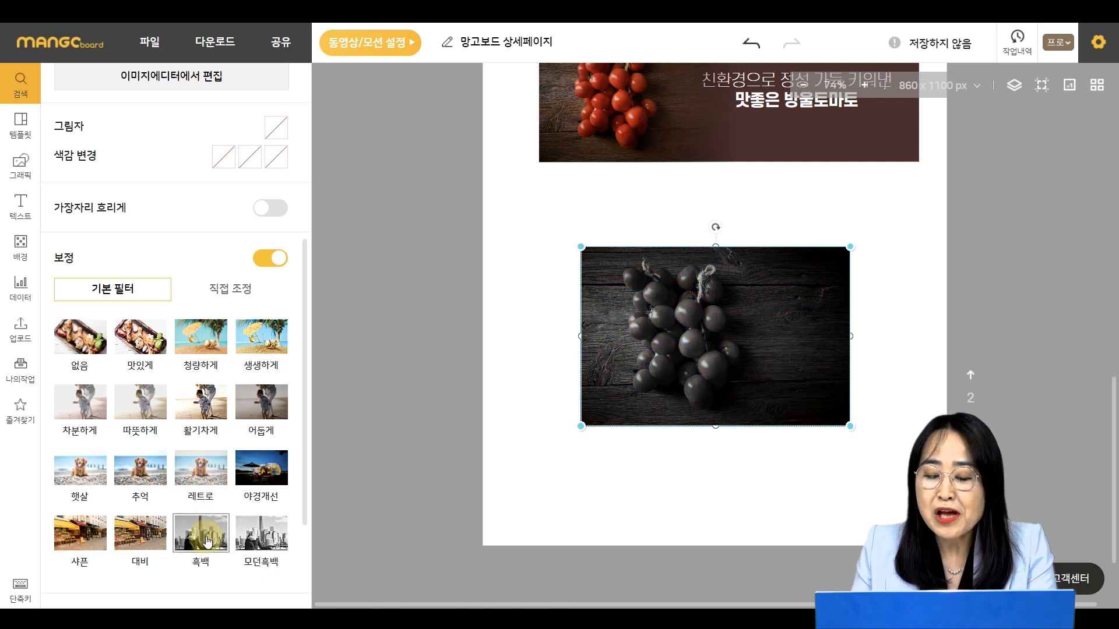
{"action": "left_click", "coordinate": [192, 476]}
{"action": "left_click", "coordinate": [252, 481]}
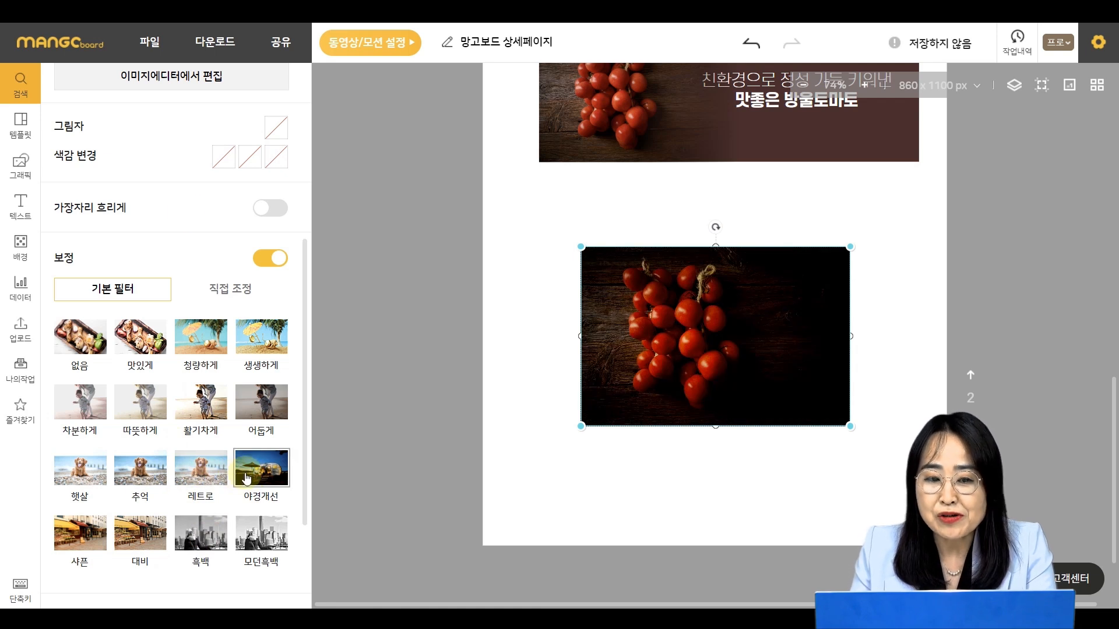
{"action": "left_click", "coordinate": [263, 263]}
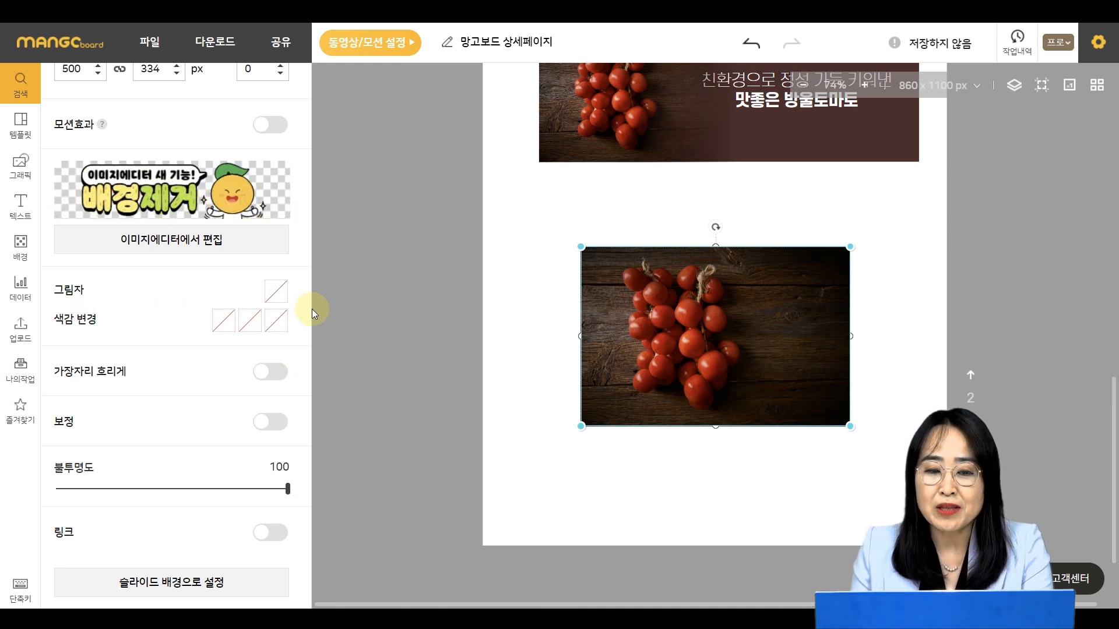
- Try single 색감 변경 tints on the photo, including #f2db68, #6cb77e and #000000, ending with #777777
{"action": "key", "text": "ctrl"}
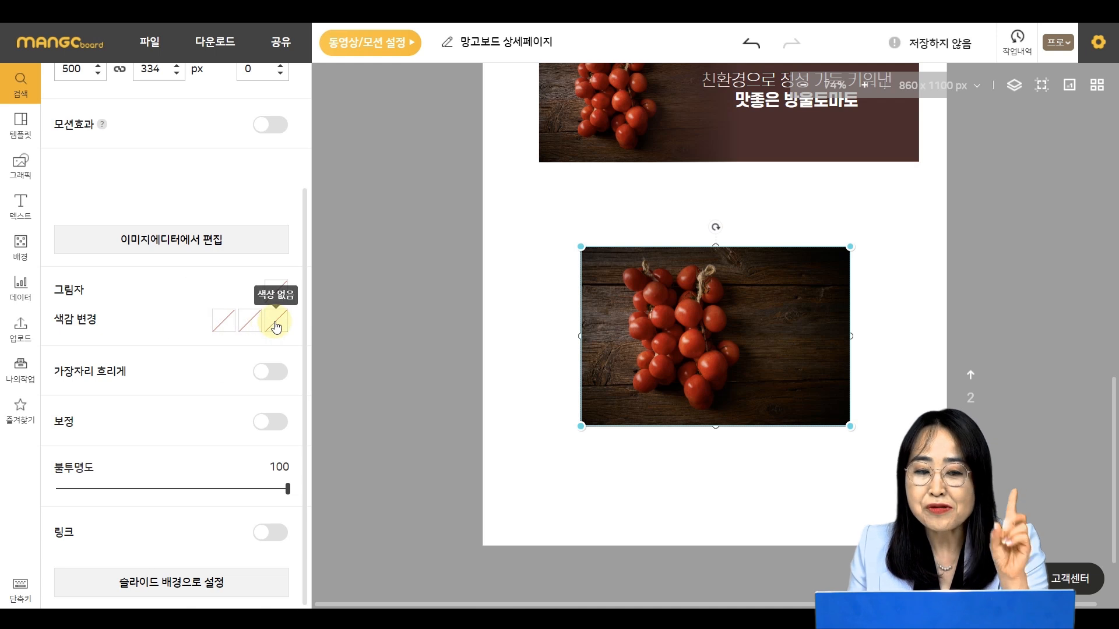
{"action": "left_click", "coordinate": [224, 322]}
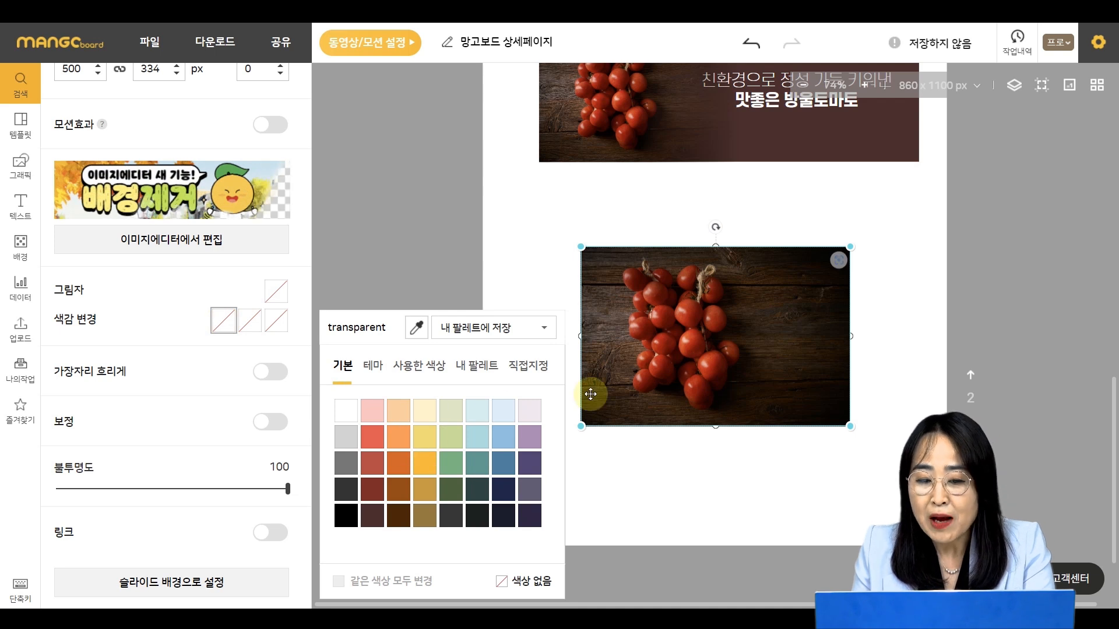
{"action": "left_click", "coordinate": [426, 441]}
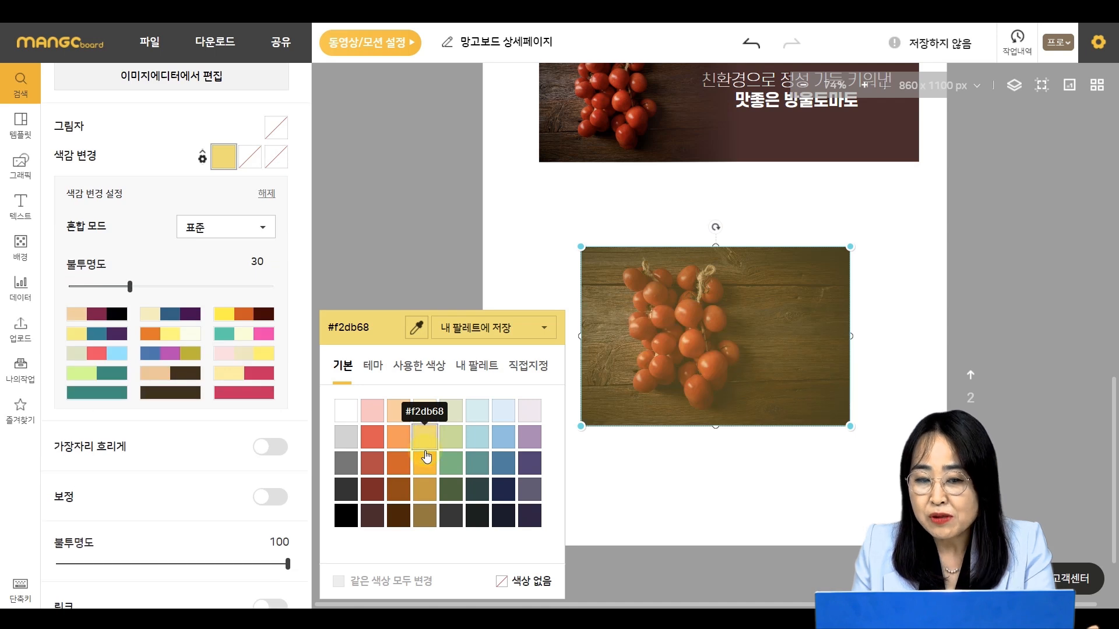
{"action": "left_click", "coordinate": [453, 465]}
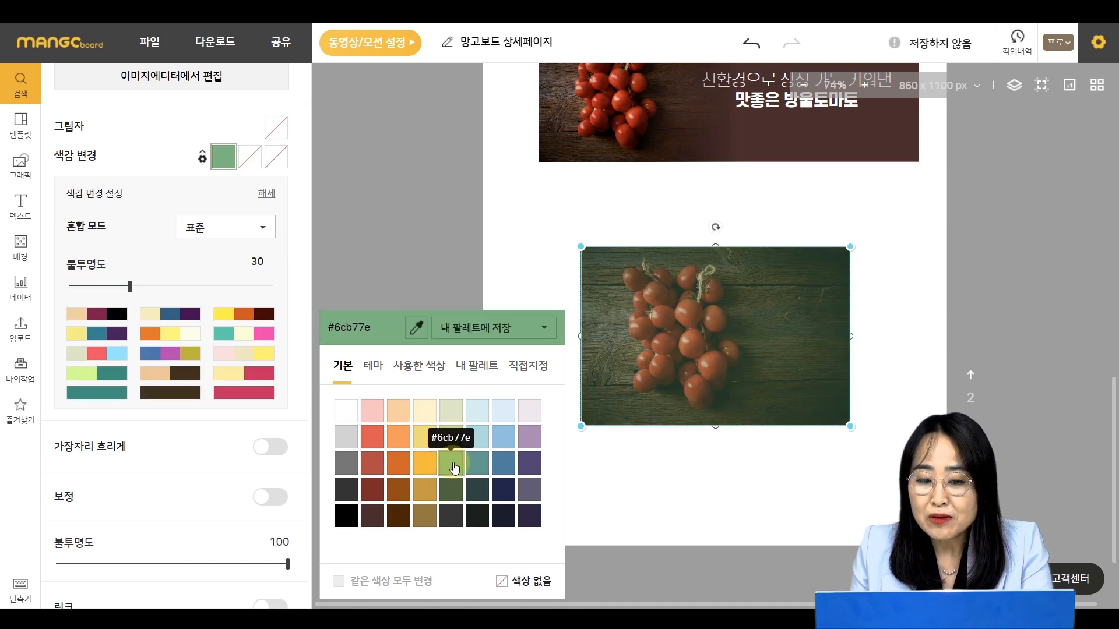
{"action": "left_click", "coordinate": [348, 520]}
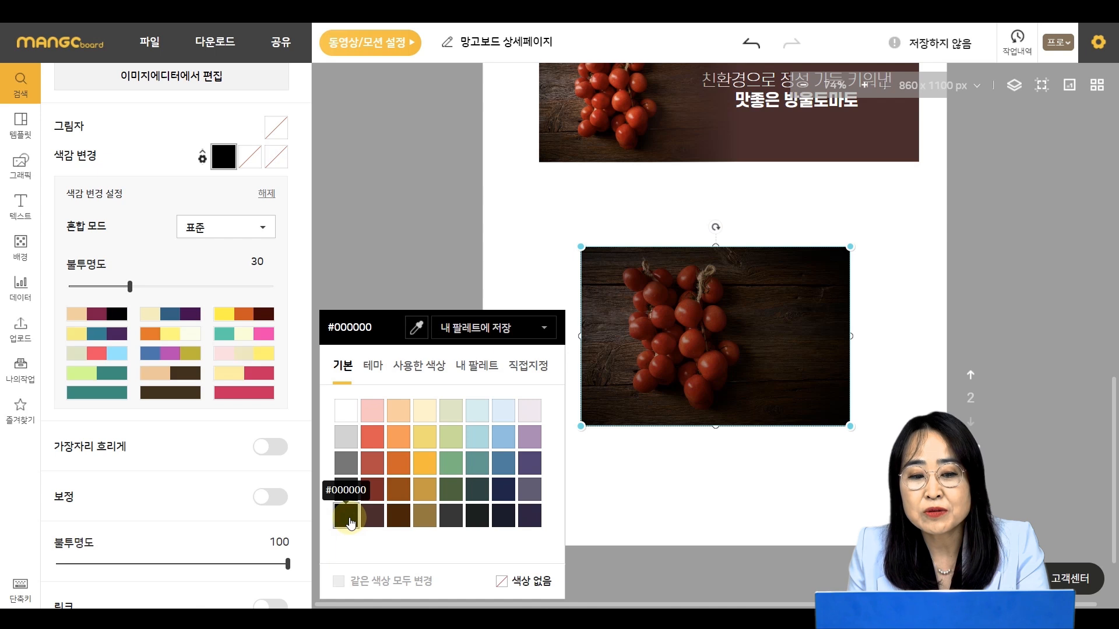
{"action": "left_click", "coordinate": [369, 471]}
{"action": "left_click", "coordinate": [346, 464]}
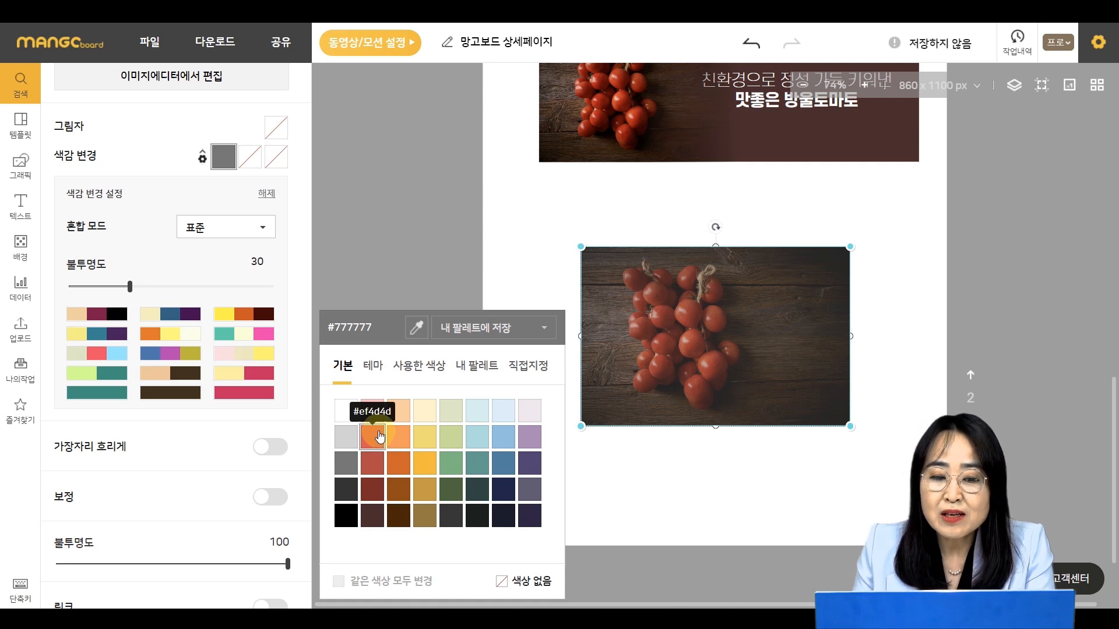
- Try the yellow-blue-purple and orange-yellow-cream 색감 변경 presets on the photo, and apply the blue-magenta-olive one
{"action": "left_click", "coordinate": [96, 337]}
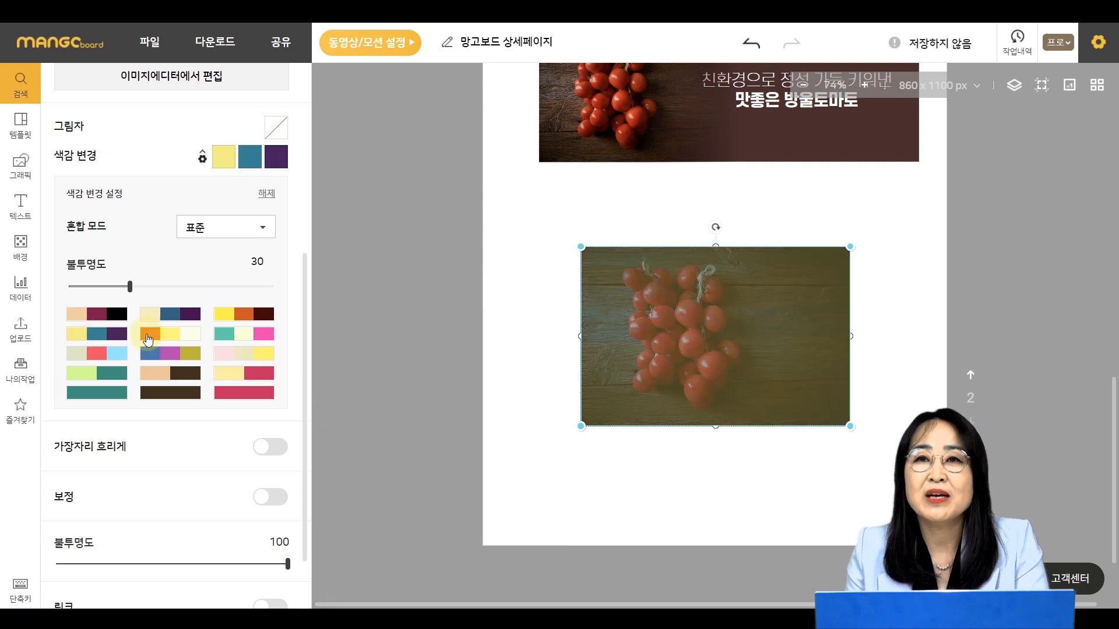
{"action": "left_click", "coordinate": [166, 338]}
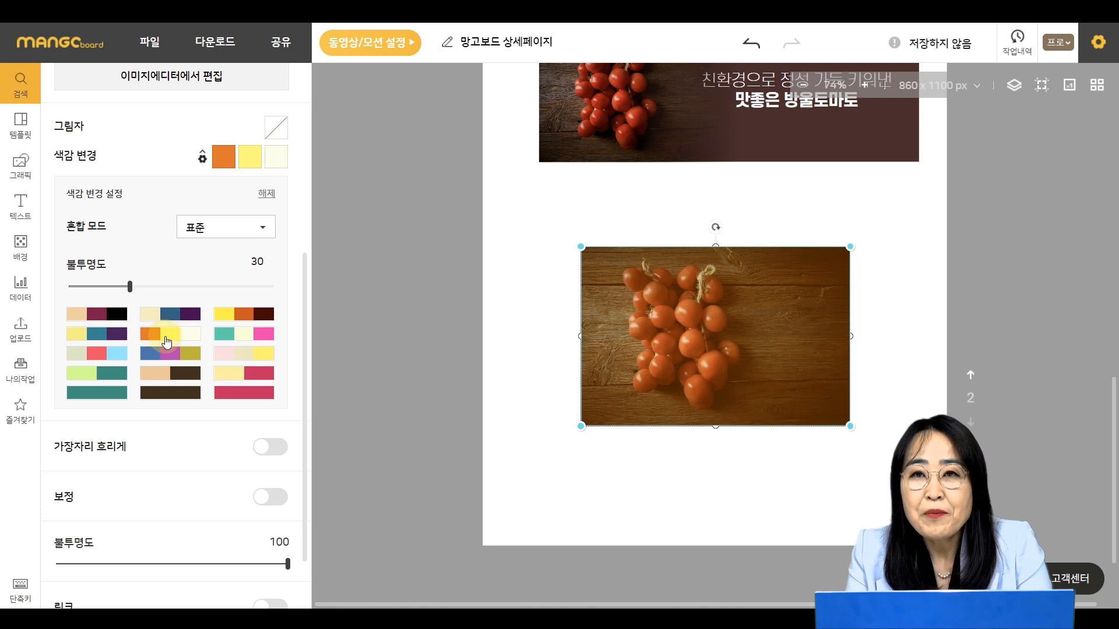
{"action": "left_click", "coordinate": [167, 354]}
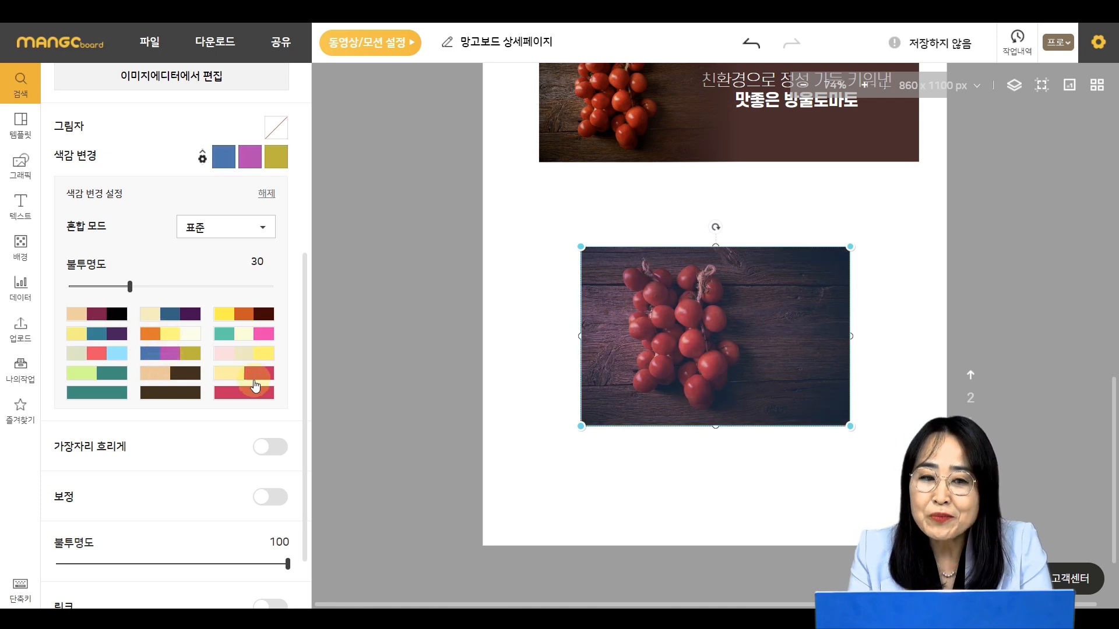